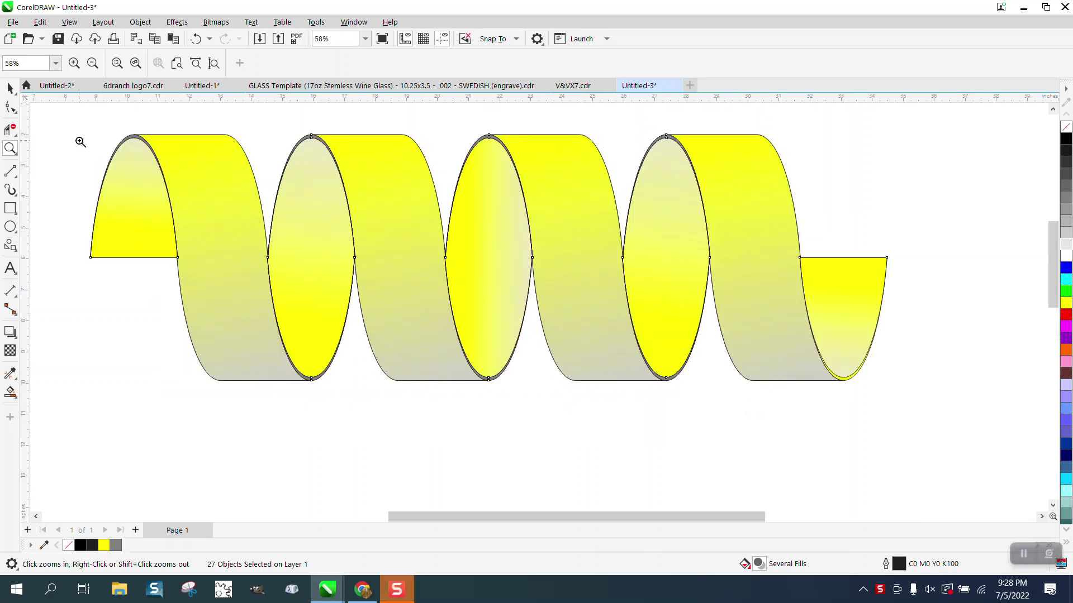
Step: Move the 27-object yellow spiral example off the page to the right
left_click(10, 88)
scroll(450, 180, "down", 2)
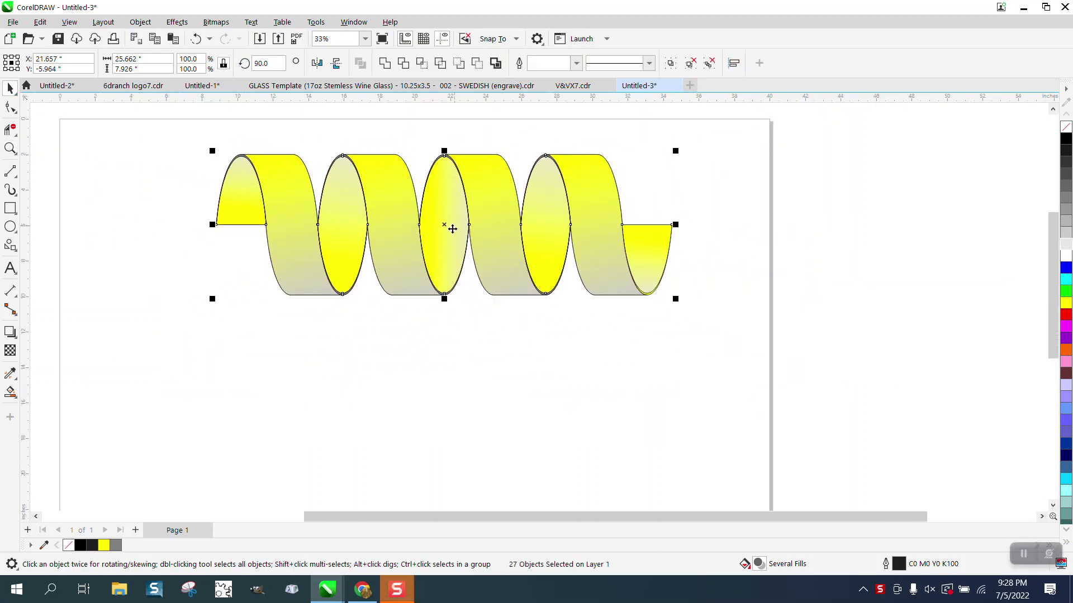
left_click_drag(452, 229, 450, 211)
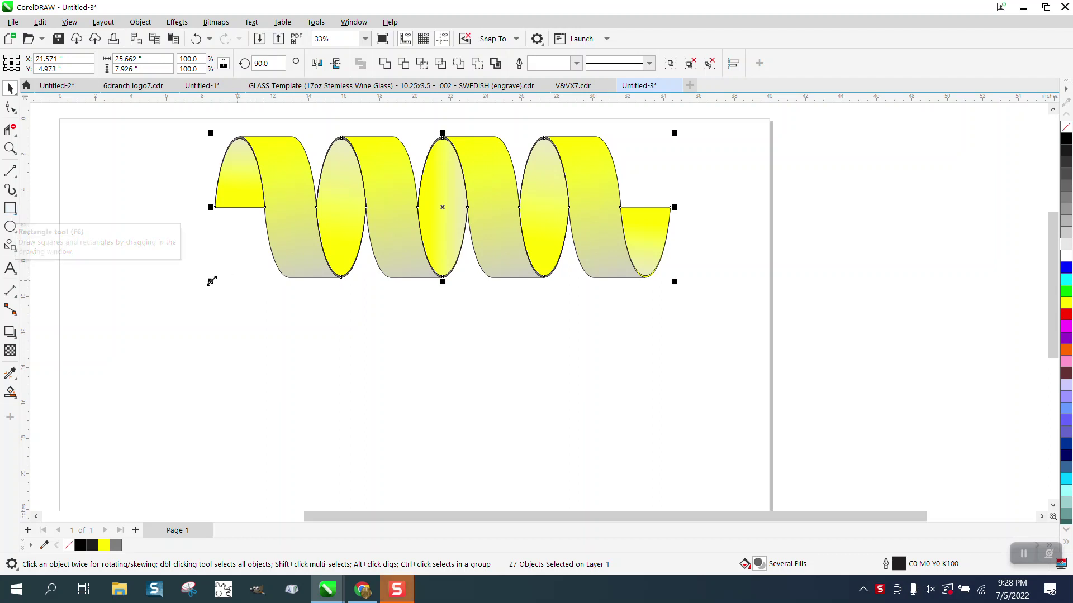
scroll(340, 204, "down", 2)
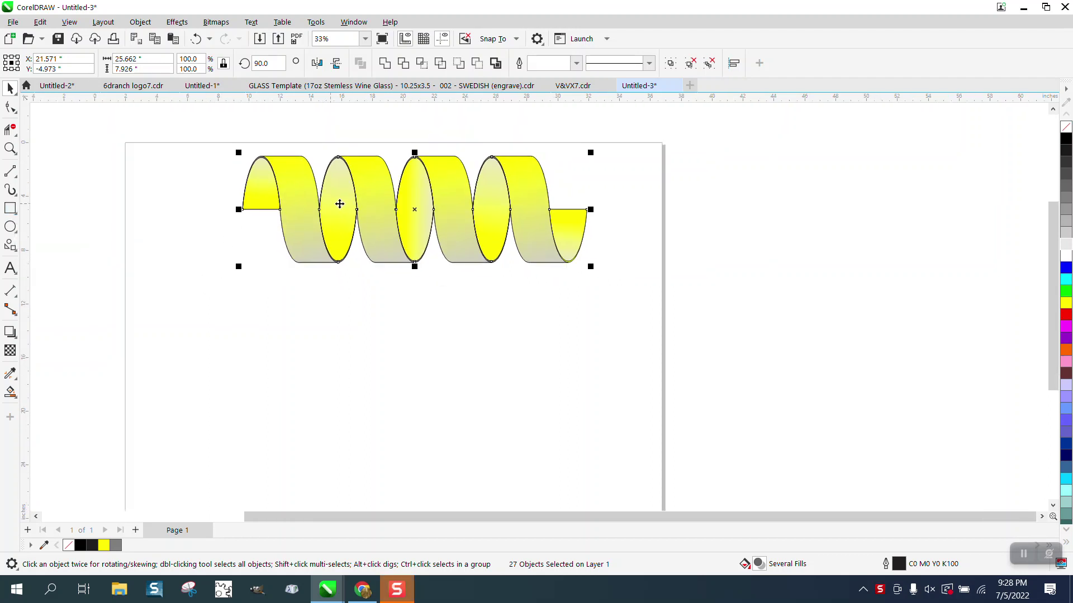
scroll(343, 208, "up", 1)
left_click_drag(249, 148, 581, 270)
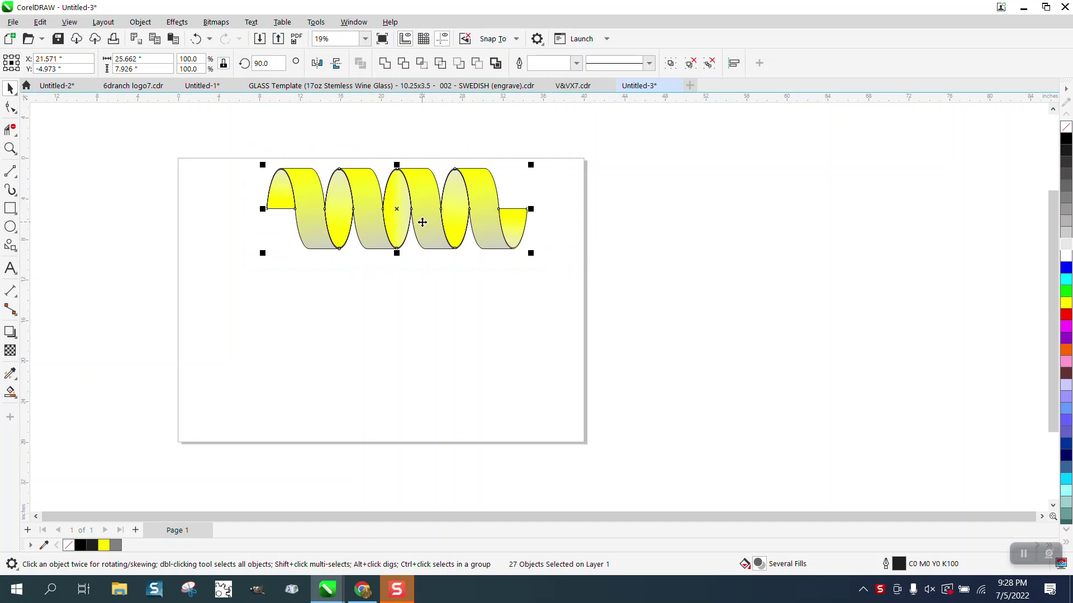
left_click_drag(398, 210, 744, 212)
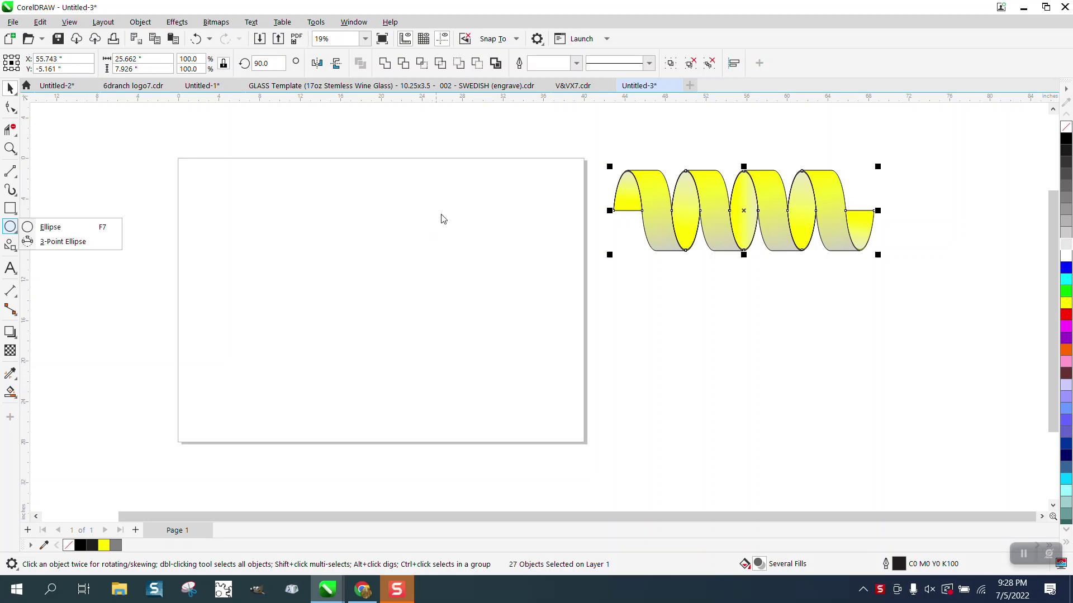
Step: Draw a wide flat ellipse and drop a duplicate directly beneath it
left_click(50, 226)
left_click_drag(438, 214, 305, 245)
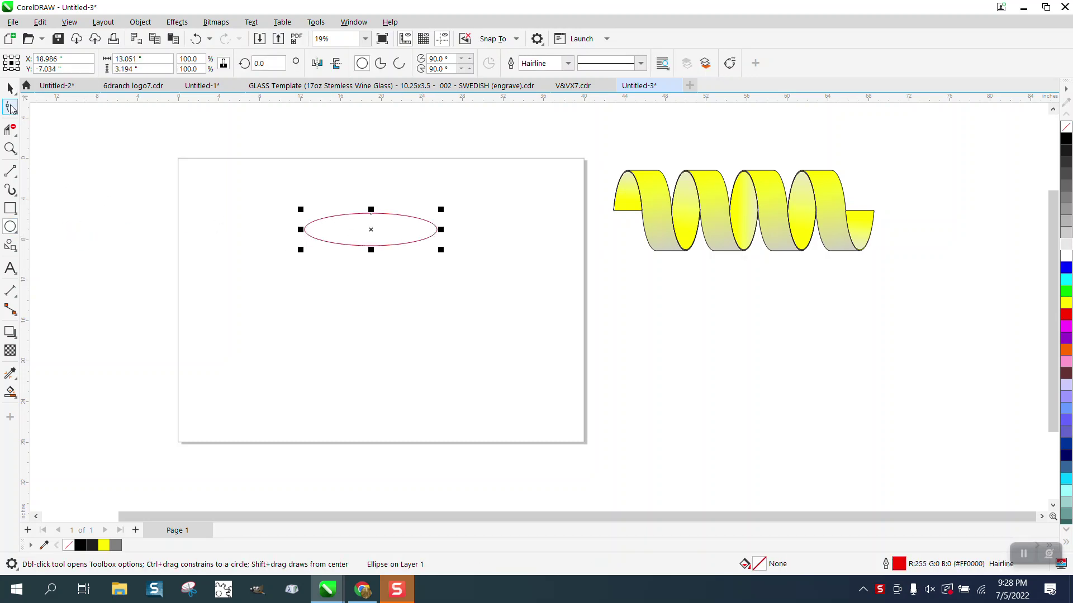
key("space")
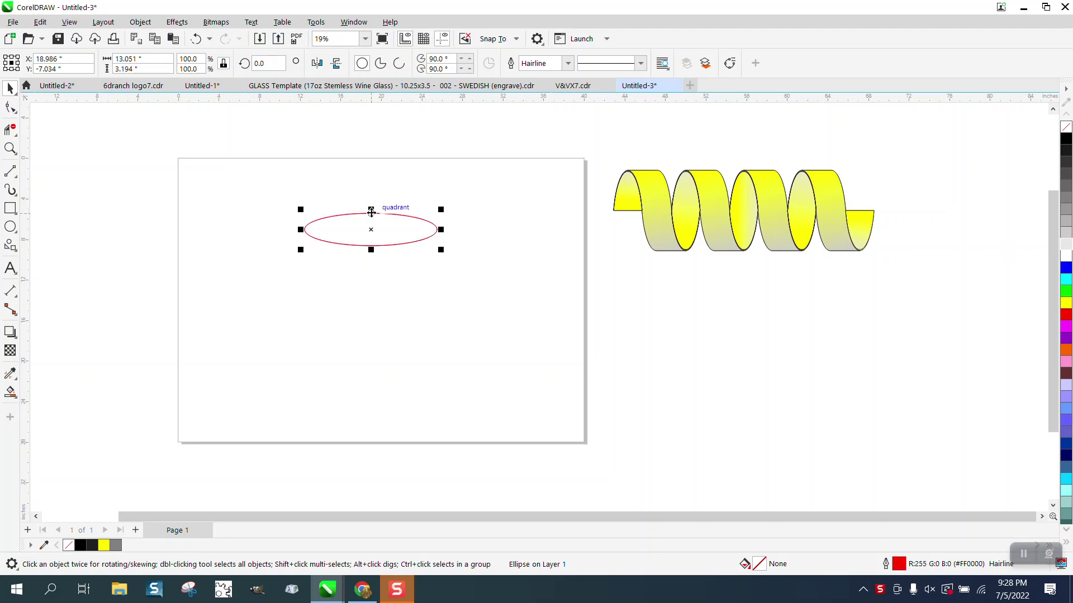
left_click_drag(371, 212, 371, 244)
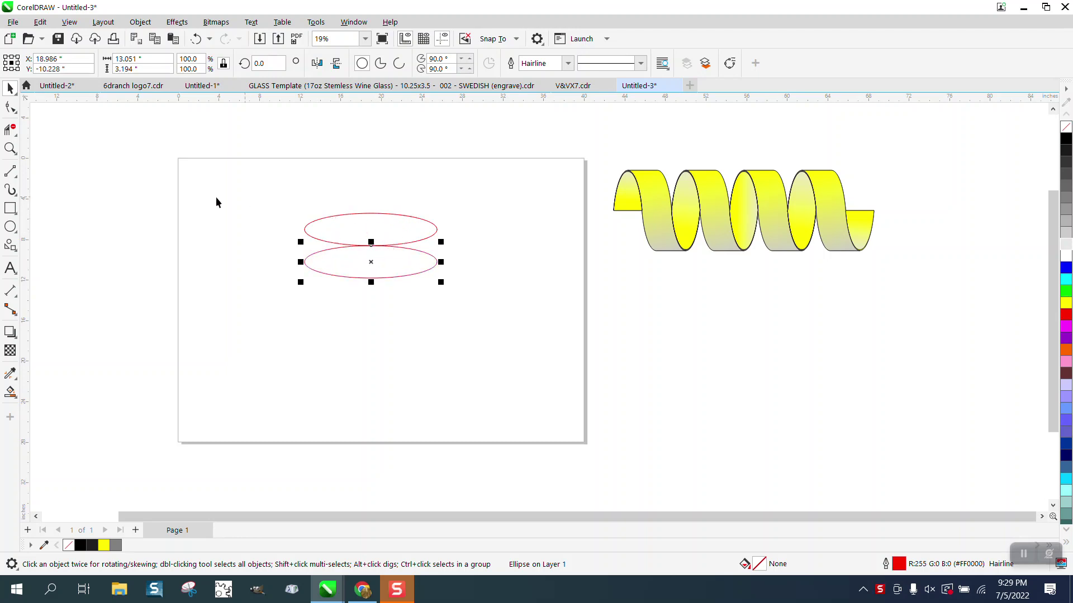
Step: Draw a vertical line and align it to the ellipses' right edge
left_click(10, 171)
left_click_drag(245, 166, 241, 297)
key("space")
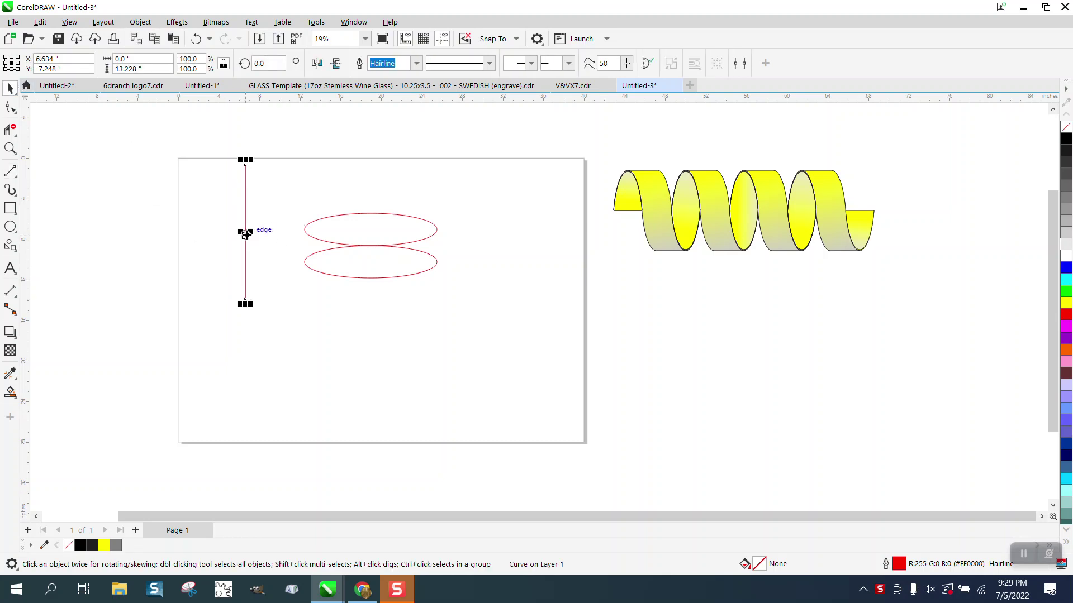
left_click_drag(245, 234, 469, 241)
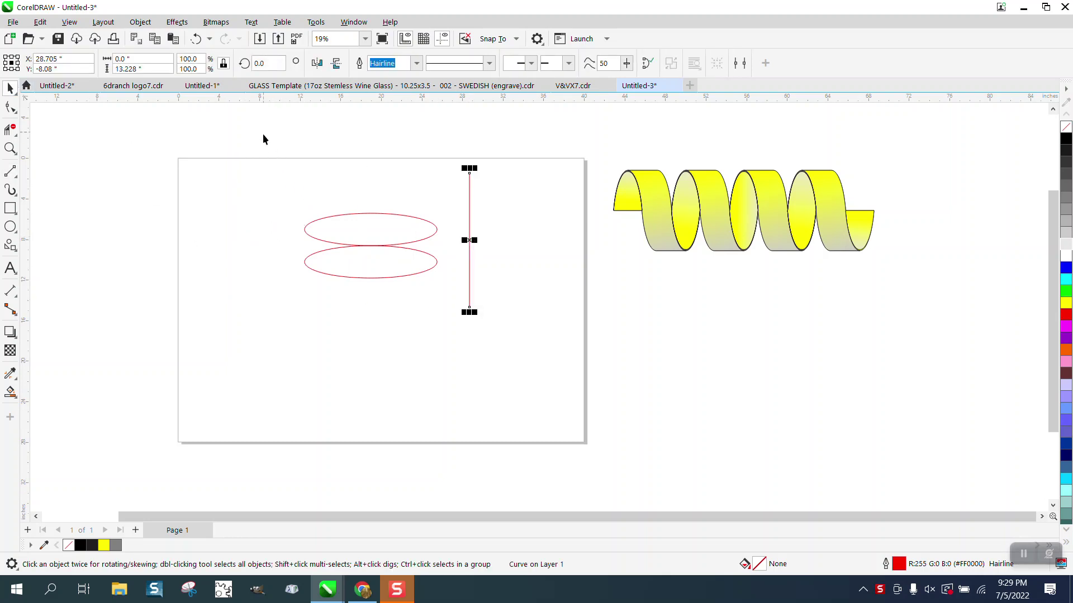
left_click_drag(264, 141, 566, 356)
key("r")
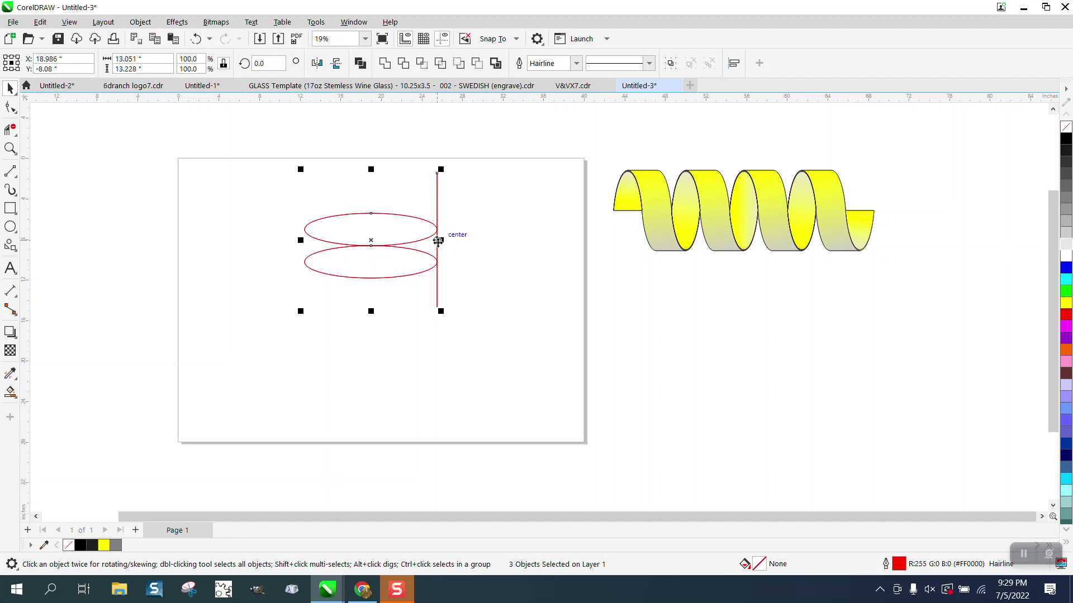
Step: Place a copy of the vertical line inside the ellipses, then select all red shapes
left_click_drag(438, 223, 406, 226)
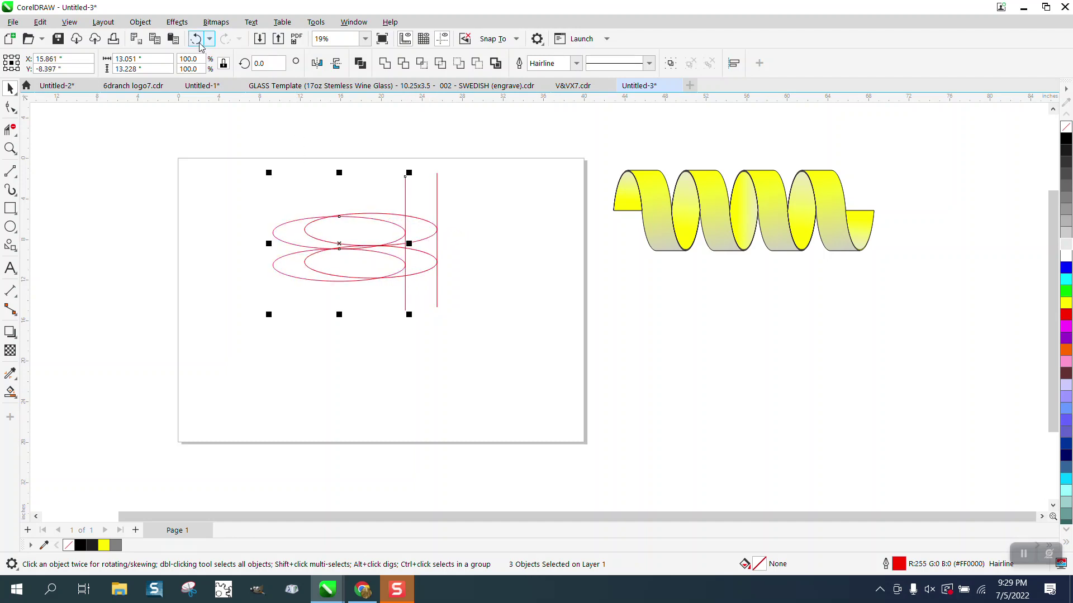
left_click(195, 38)
left_click(10, 148)
left_click_drag(272, 188, 622, 342)
left_click(10, 88)
left_click(560, 178)
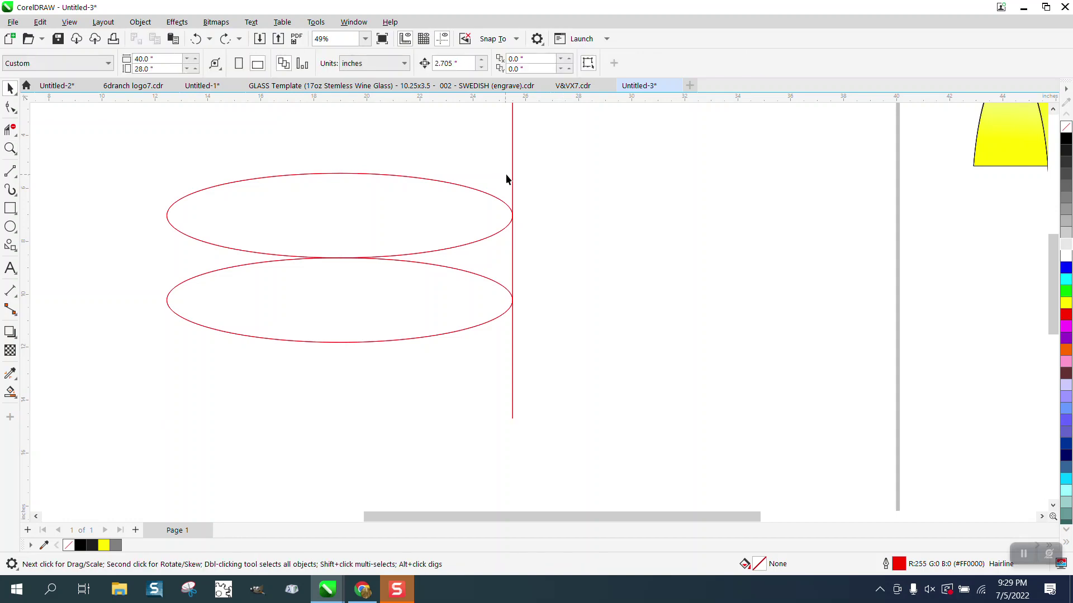
left_click(512, 177)
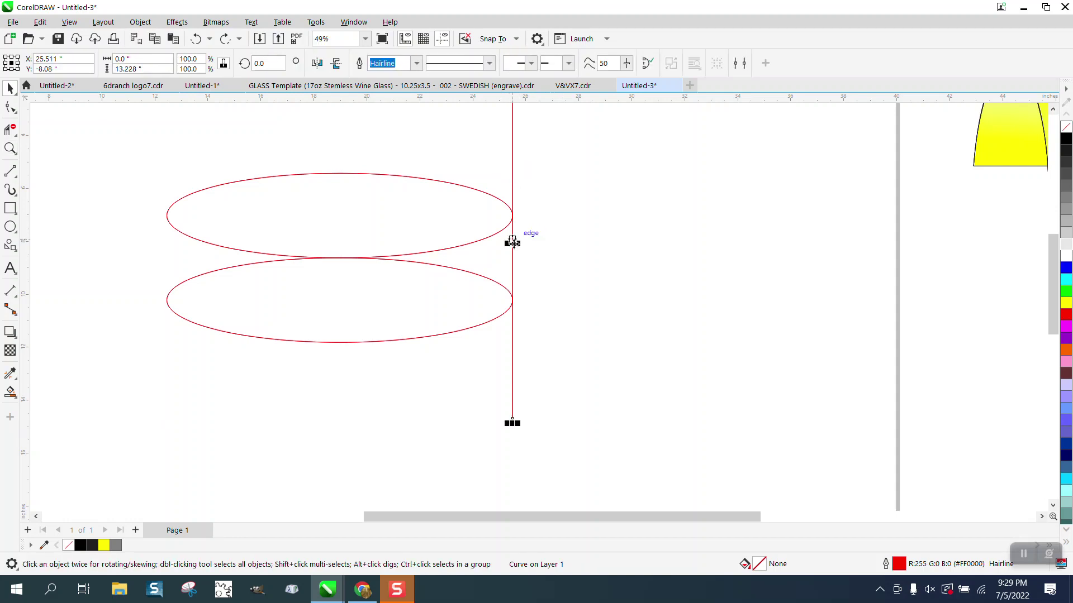
left_click_drag(510, 239, 381, 258)
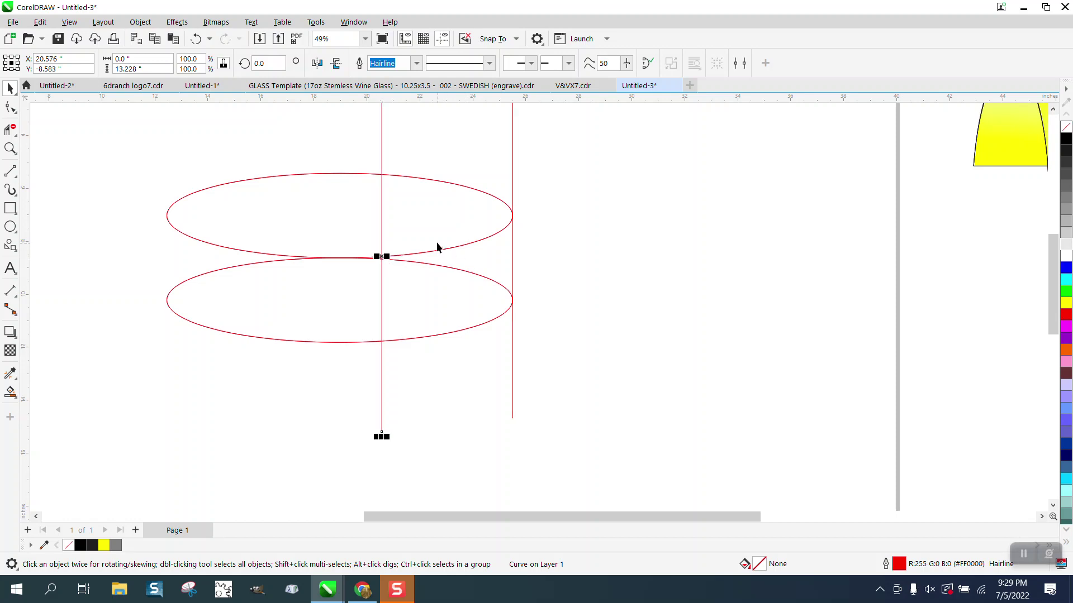
scroll(469, 226, "down", 4)
left_click_drag(319, 144, 575, 327)
Step: Set the document nudge distance to 5
left_click(285, 195)
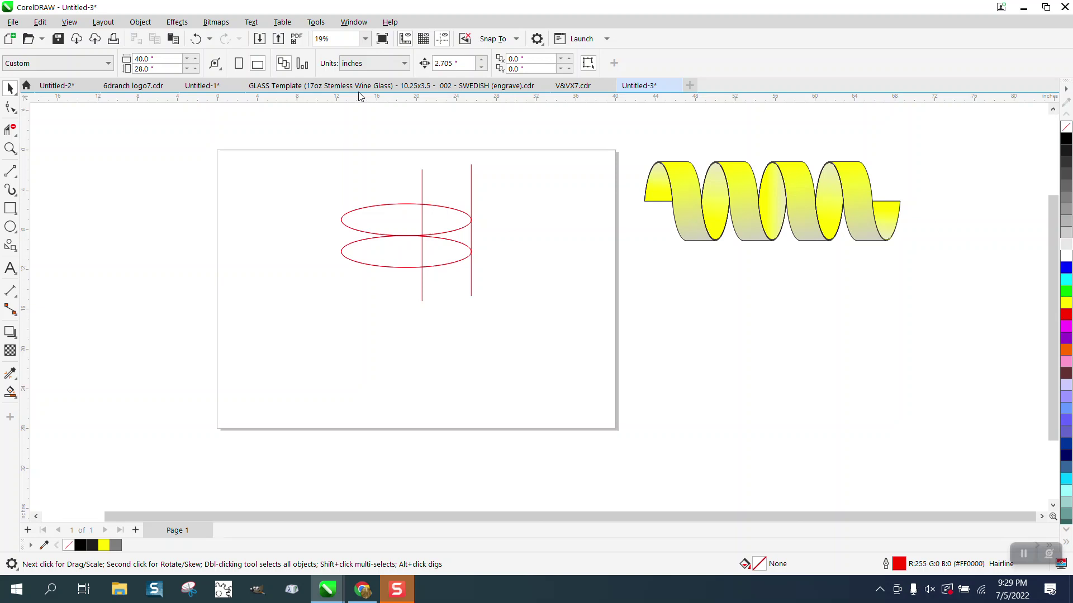
left_click_drag(406, 168, 540, 326)
left_click(412, 175)
left_click(441, 207)
left_click(382, 155)
left_click_drag(453, 64, 434, 63)
type("5")
Step: Smart Fill the crescent, wedge and lower ellipse regions grey, nudging each piece right
left_click(10, 391)
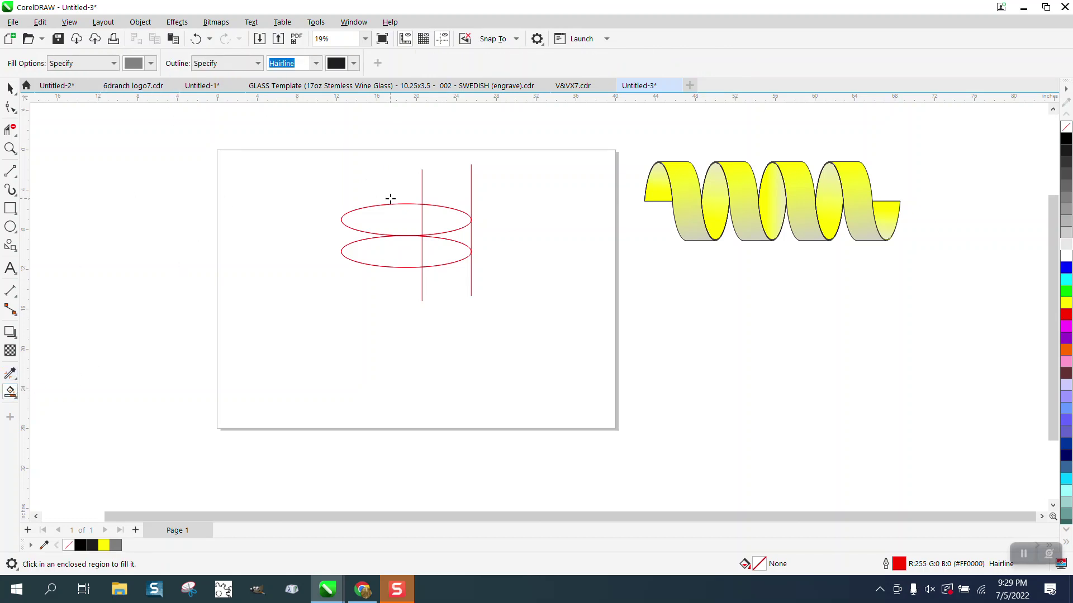
left_click(445, 220)
key("Right")
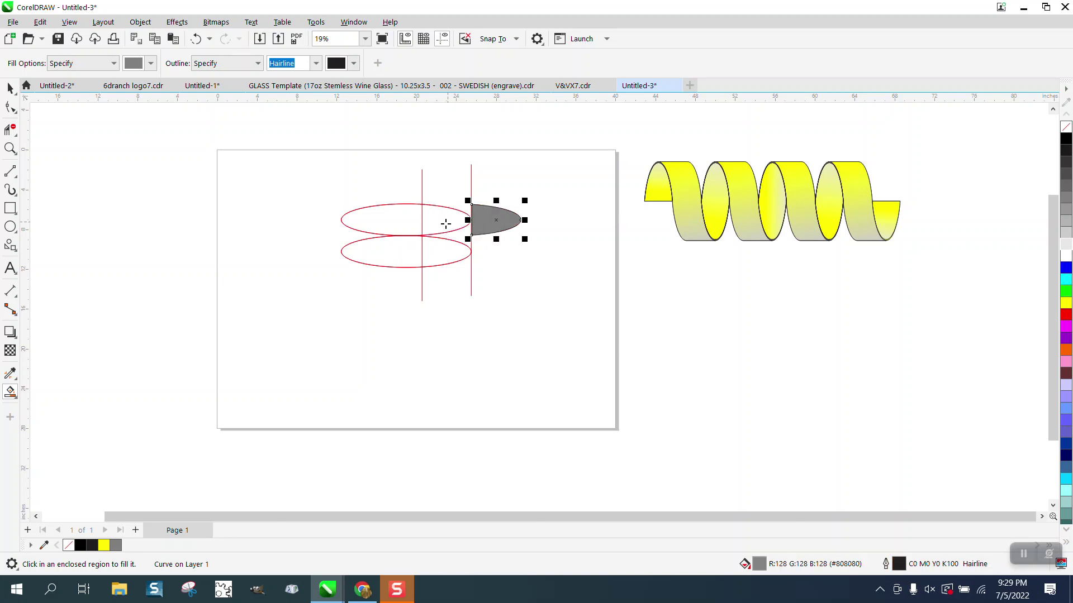
key("Right")
left_click(452, 239)
key("Right")
key("Right")
left_click(459, 257)
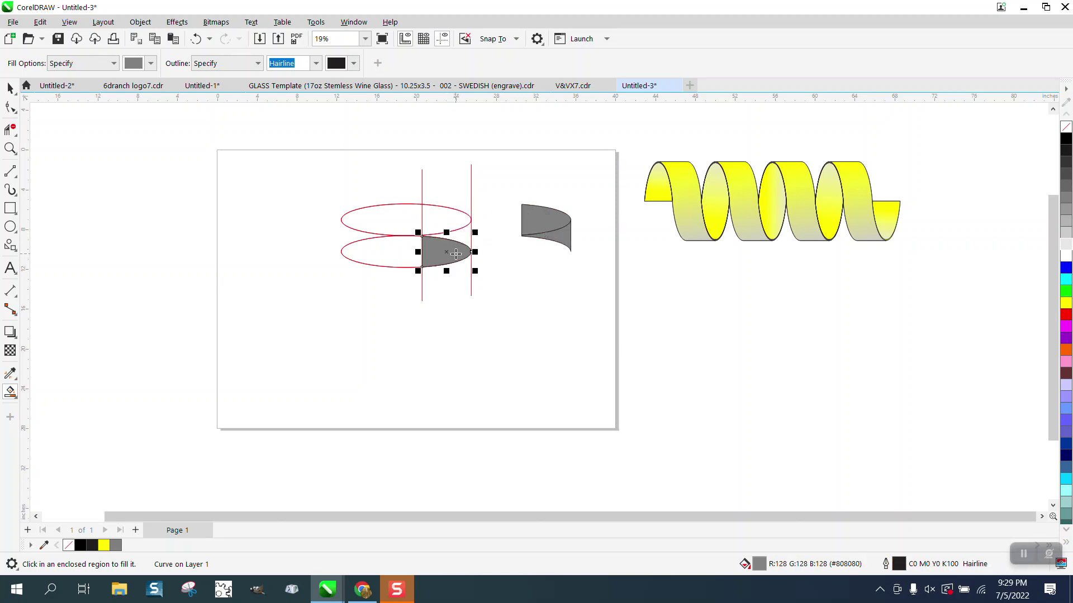
key("Right")
key("Right")
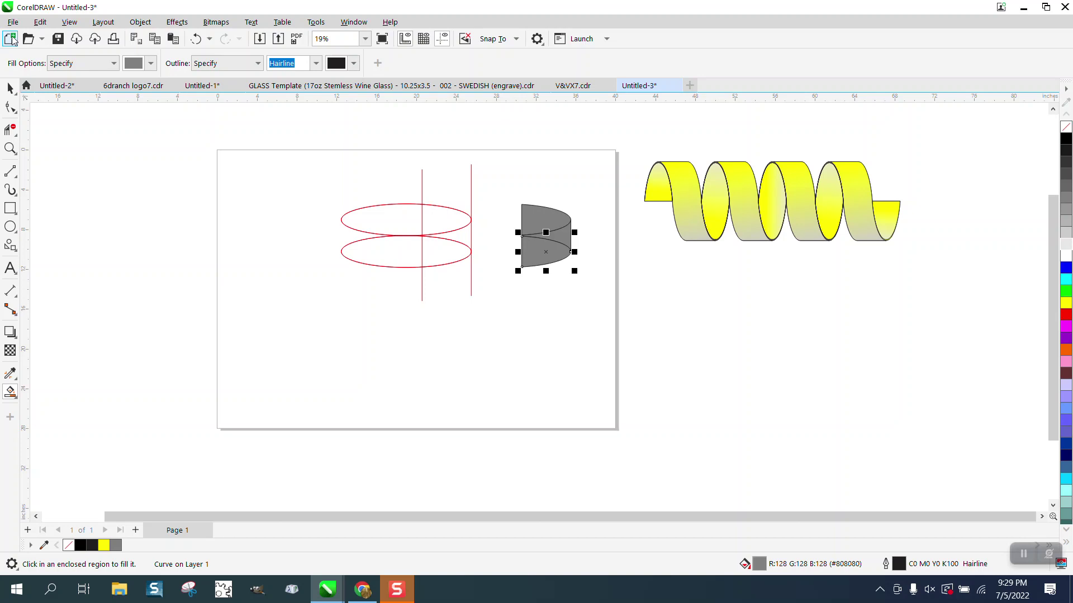
left_click(10, 148)
Step: Narrow the top grey cap shape slightly to form a double rim edge
left_click_drag(476, 198, 618, 324)
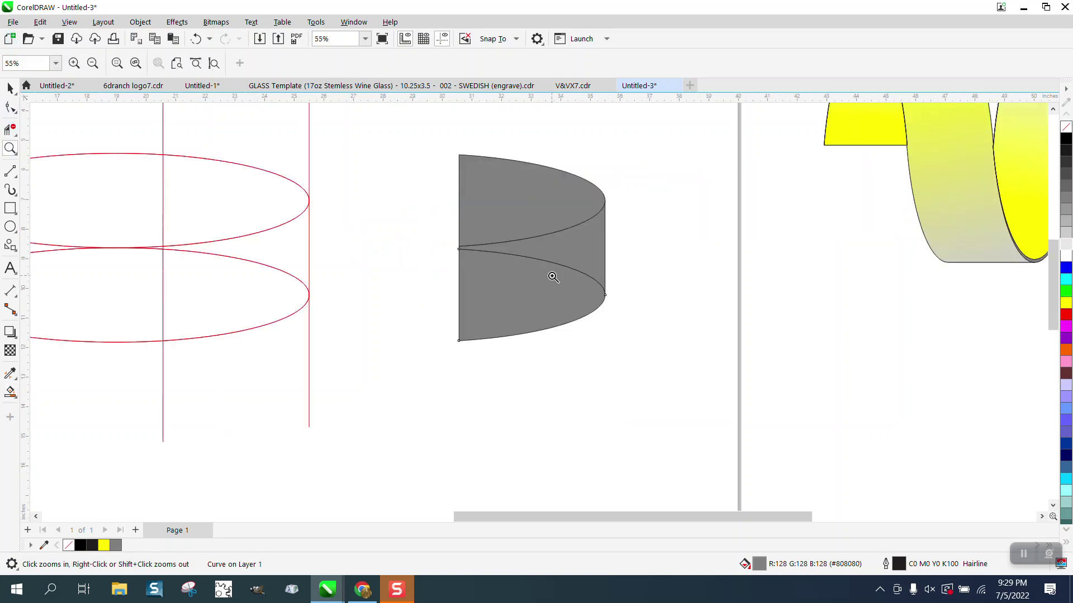
left_click(10, 87)
left_click(625, 164)
left_click(596, 186)
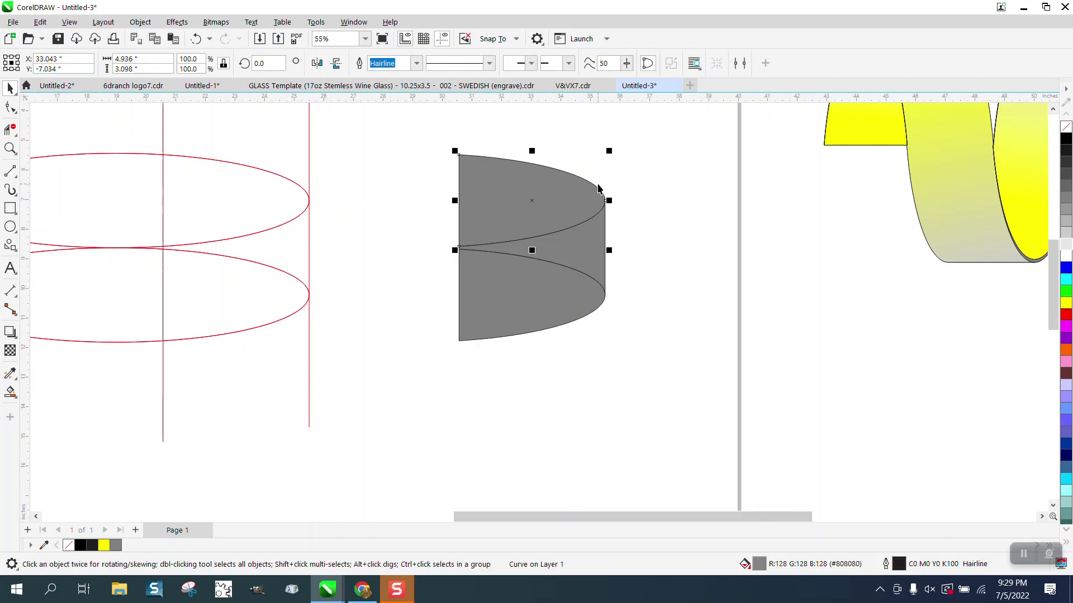
scroll(596, 186, "down", 2)
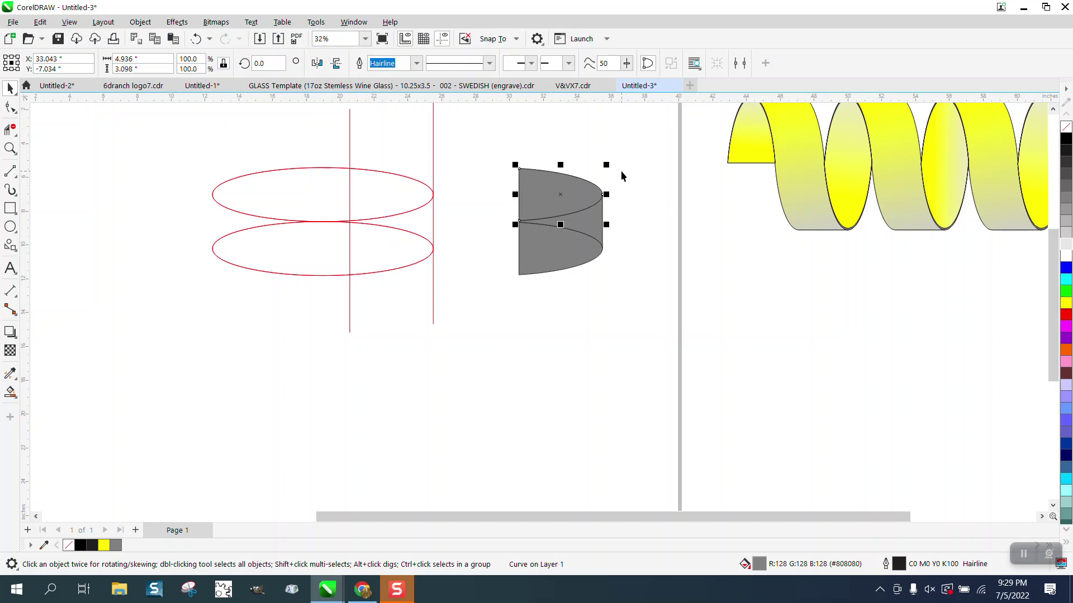
left_click(10, 148)
left_click_drag(501, 152, 663, 271)
left_click(10, 87)
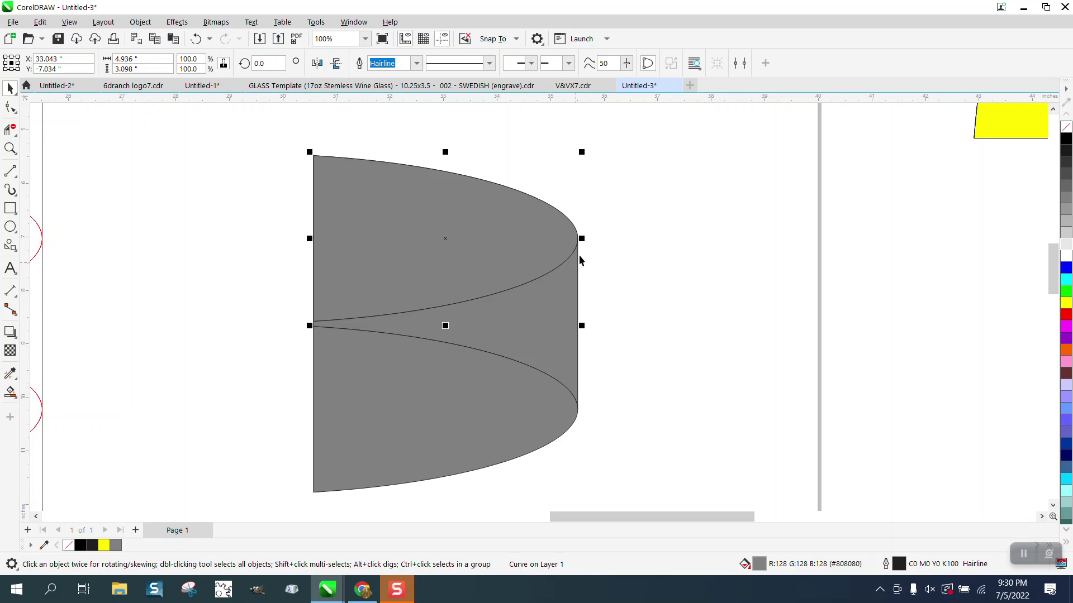
left_click_drag(579, 239, 568, 239)
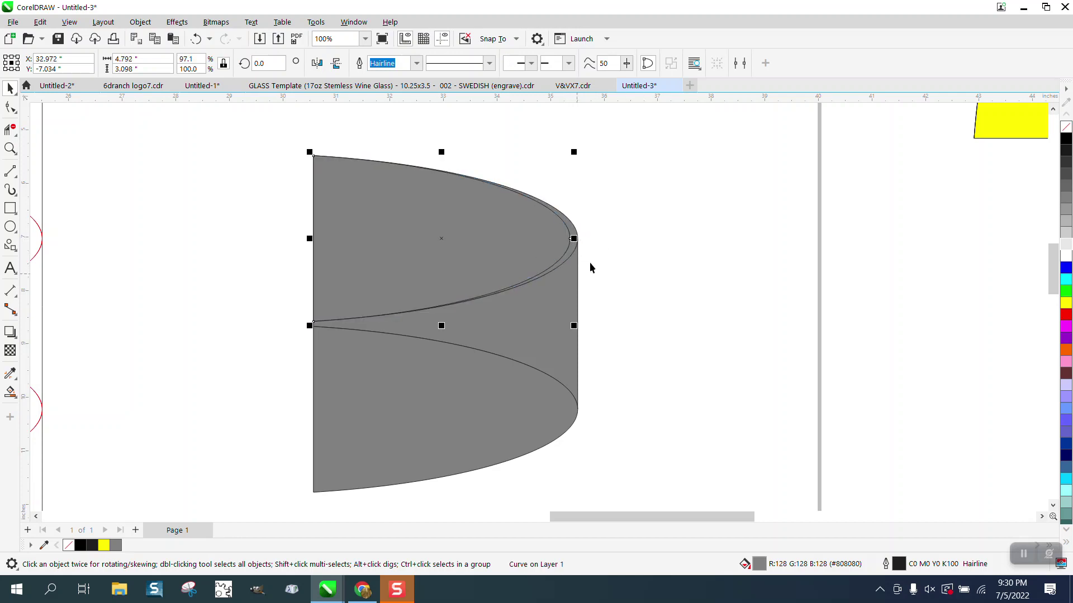
Step: Remove the crossing edge from the lower half-shape
left_click(575, 211)
left_click(544, 324)
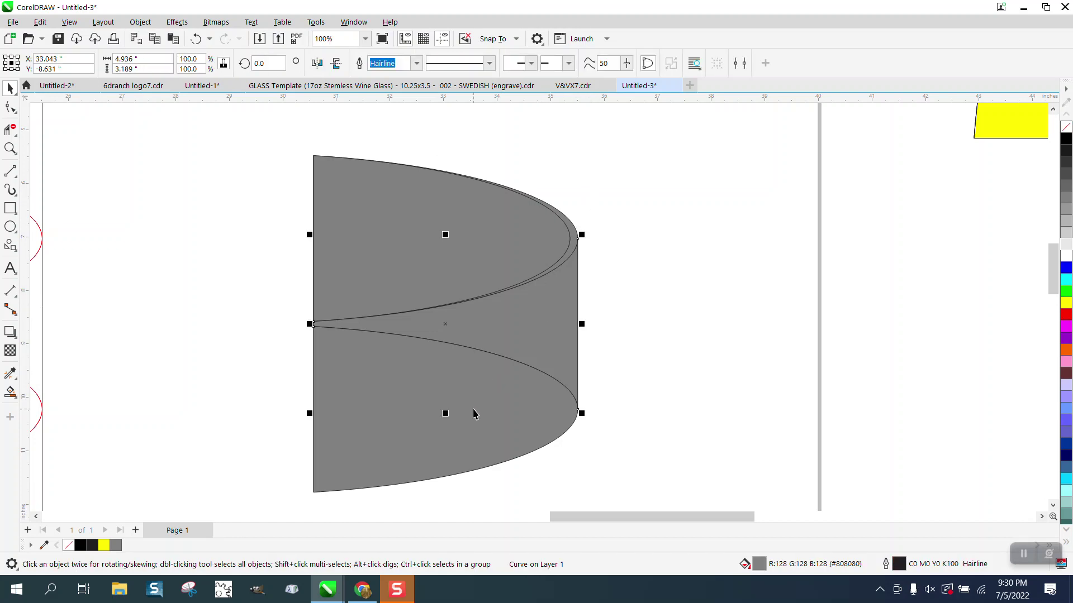
key("ctrl+z")
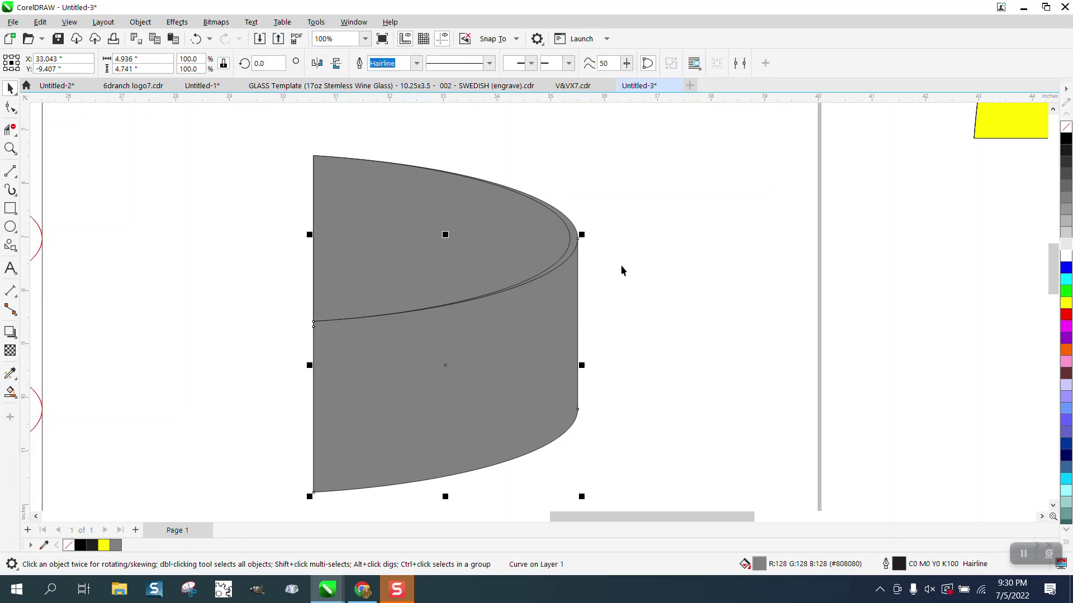
scroll(597, 186, "down", 4)
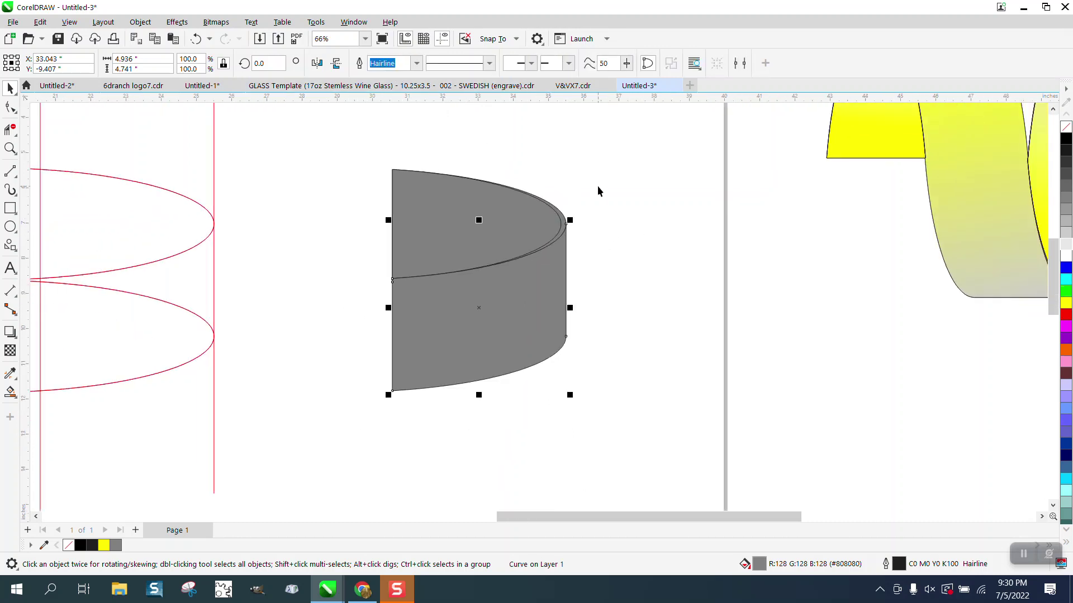
Step: Group the three cylinder pieces and fit a horizontally and vertically mirrored copy below
left_click_drag(443, 161, 671, 367)
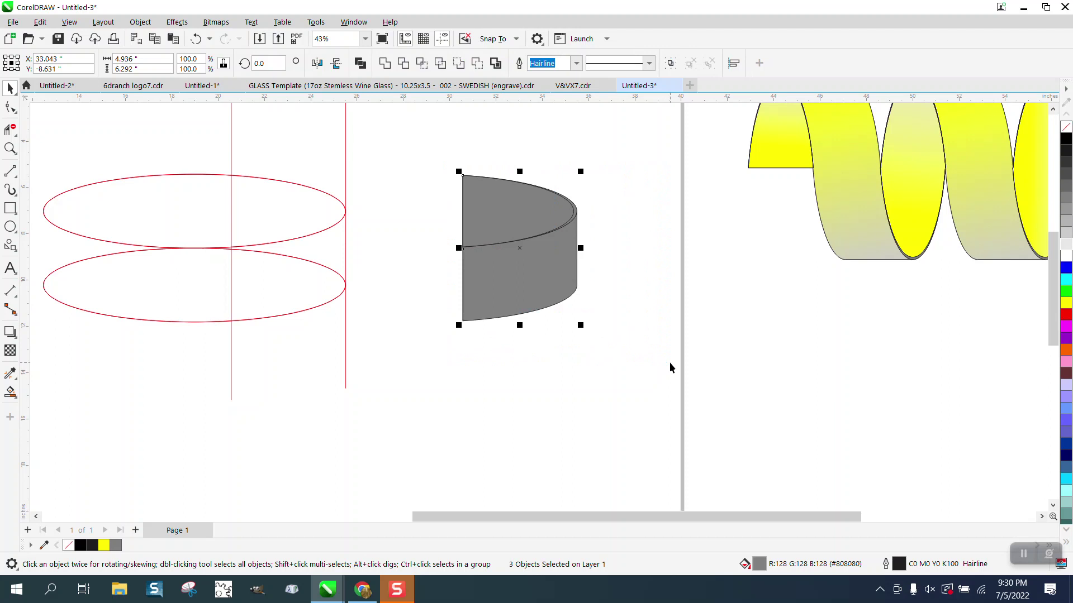
key("ctrl+g")
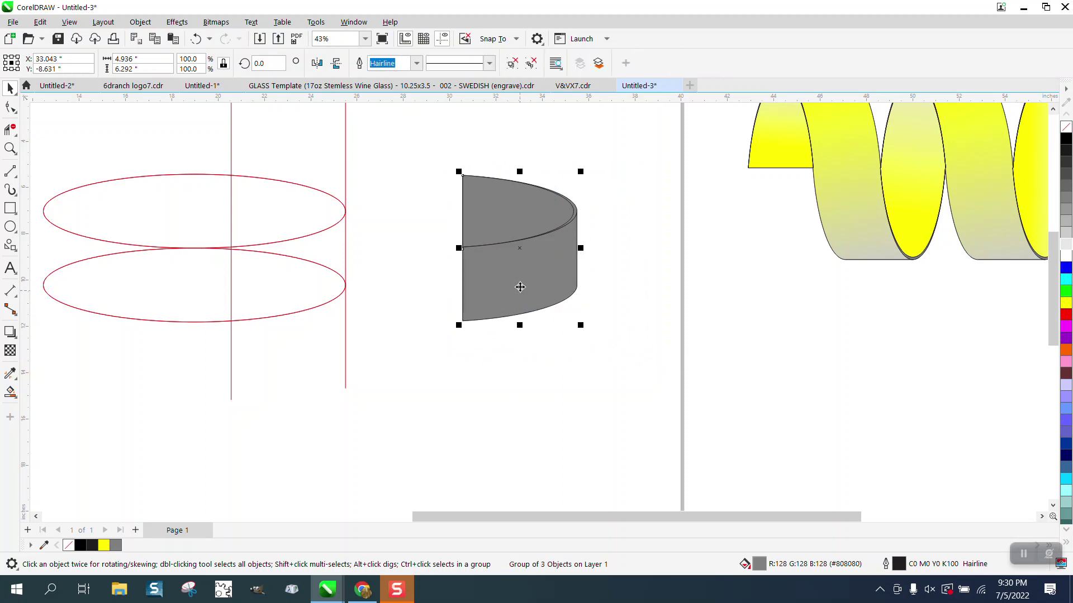
left_click_drag(521, 254, 418, 386)
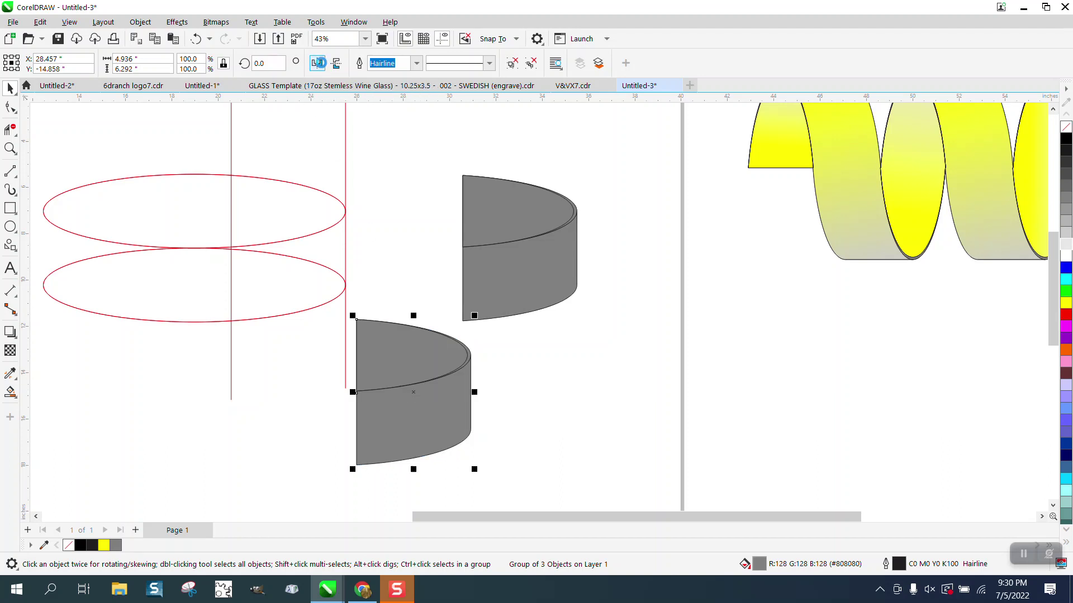
left_click(317, 64)
left_click(337, 63)
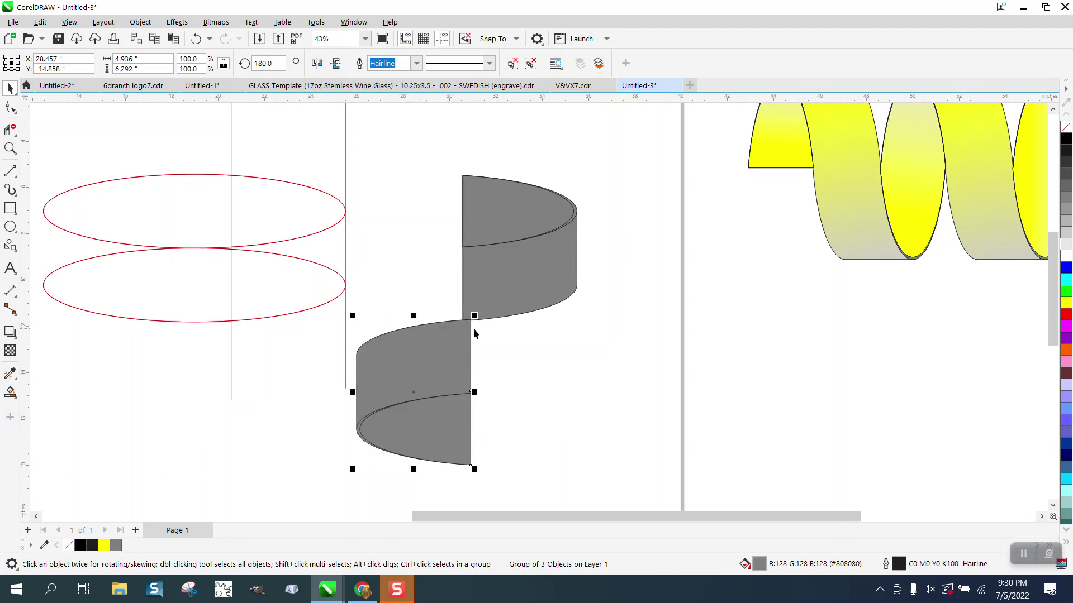
left_click_drag(473, 330, 462, 249)
Step: Inspect the seam up close and try welding the pieces, then undo the weld
left_click(578, 353)
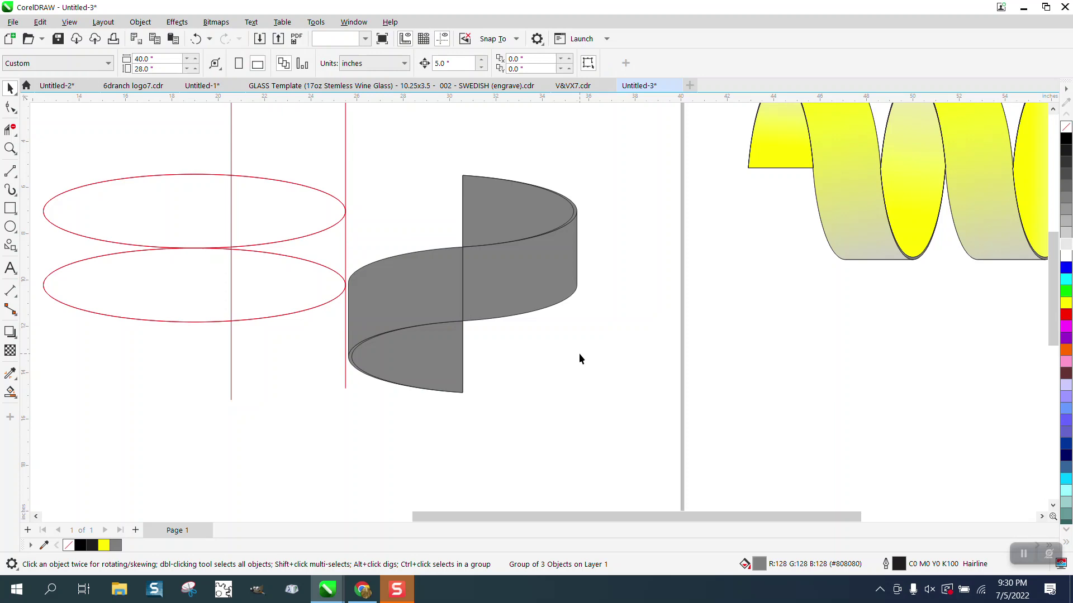
left_click(10, 148)
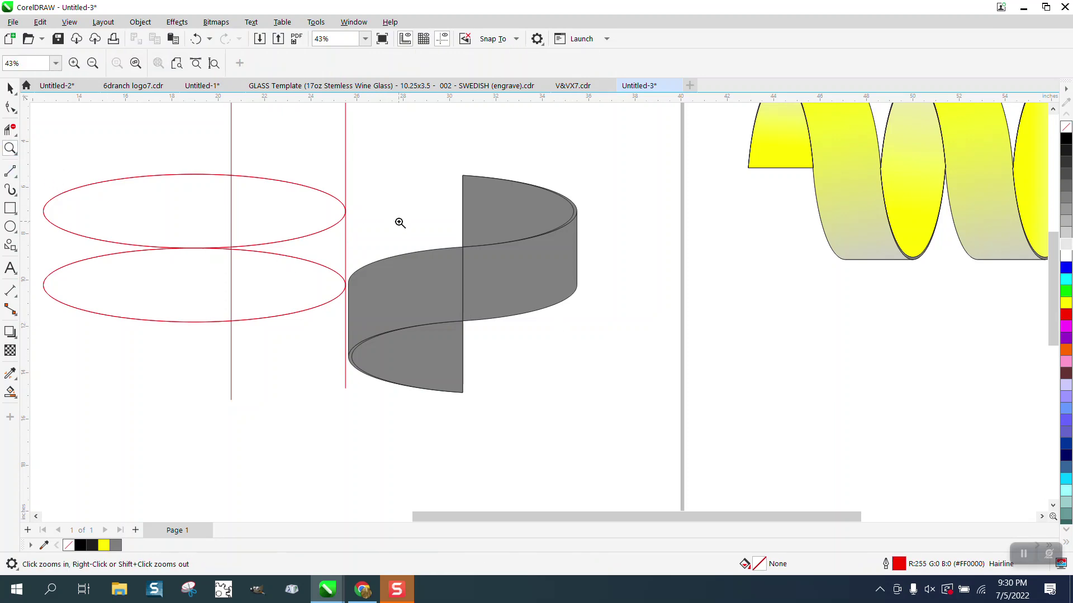
left_click_drag(400, 222, 500, 273)
scroll(344, 229, "down", 2)
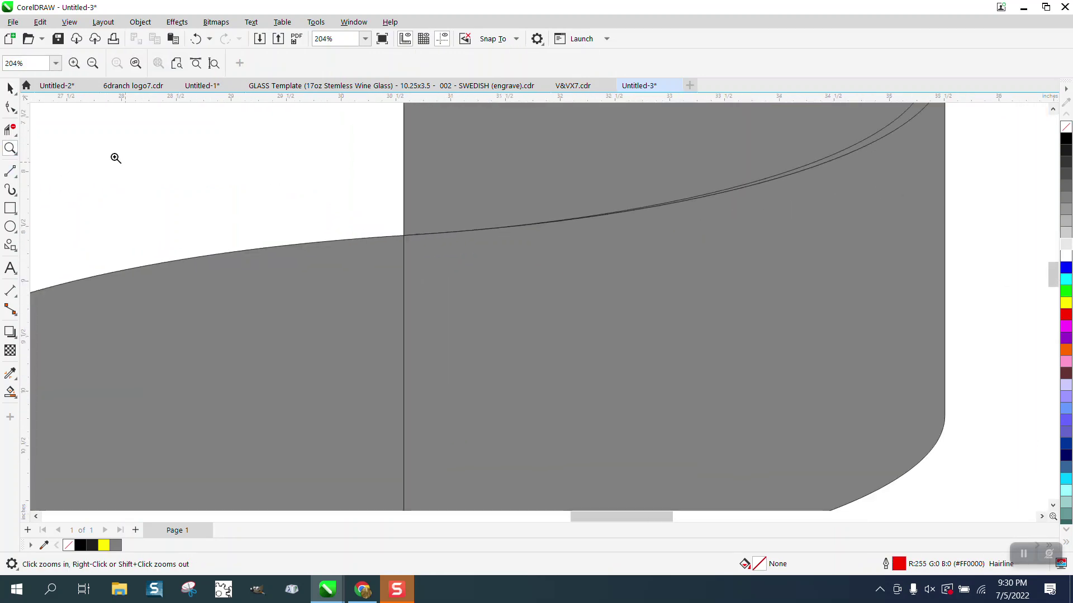
left_click(10, 88)
scroll(797, 424, "down", 3)
left_click(798, 380)
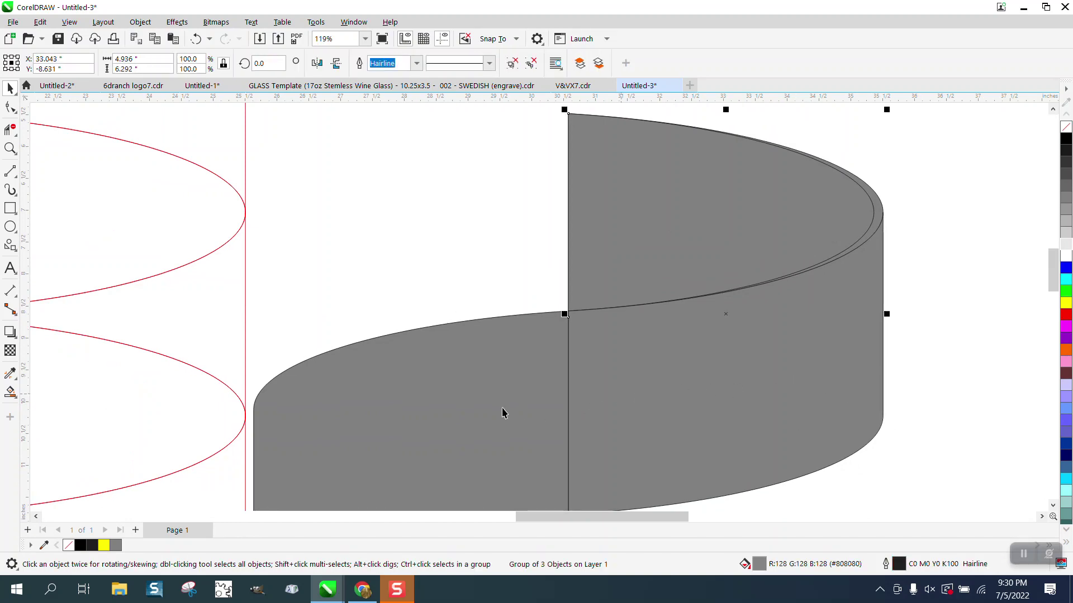
key("ctrl+l")
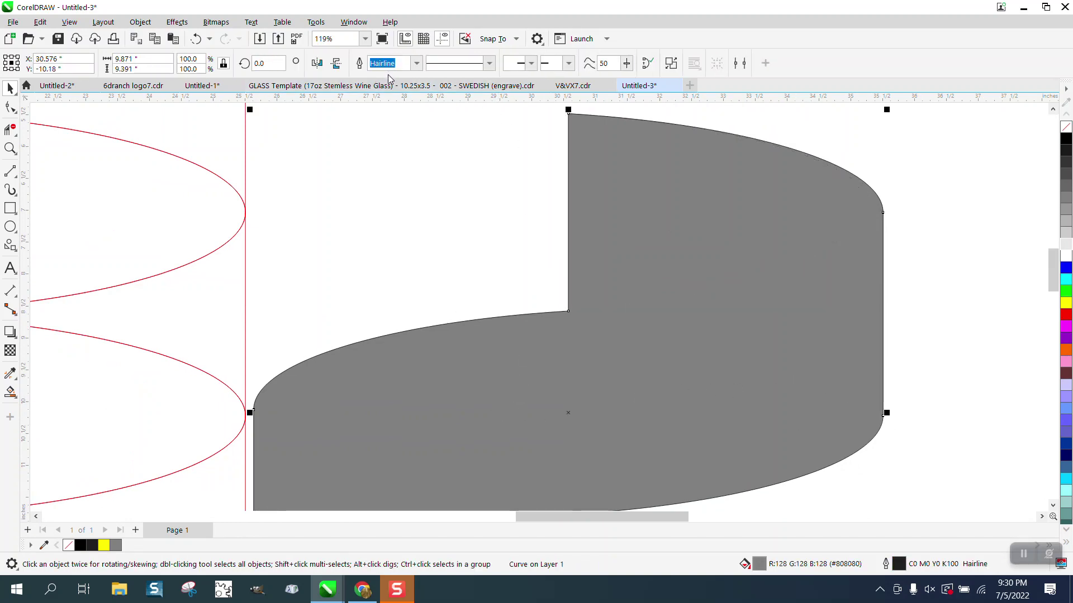
left_click(195, 38)
Step: Remove the grey fill from both ribbon shapes, leaving unfilled outlines
scroll(752, 257, "down", 1)
scroll(779, 281, "down", 1)
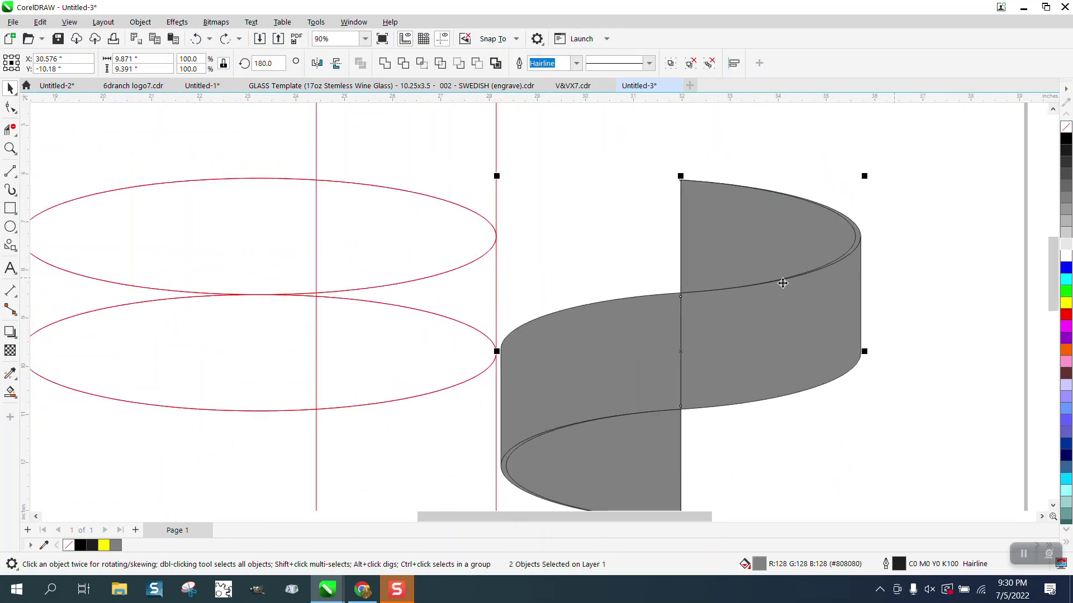
left_click(873, 302)
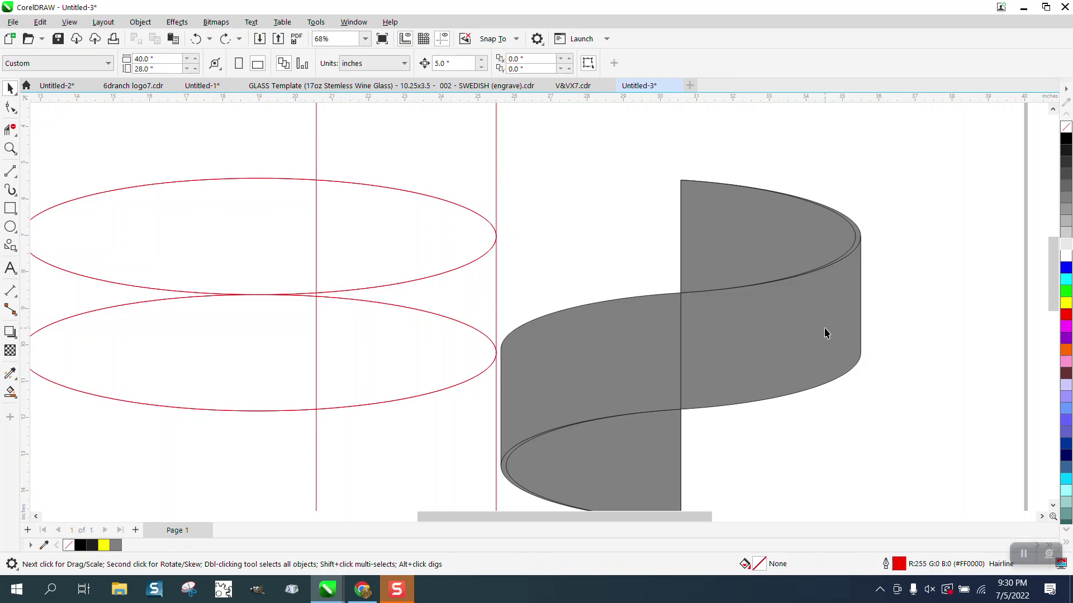
left_click(774, 334)
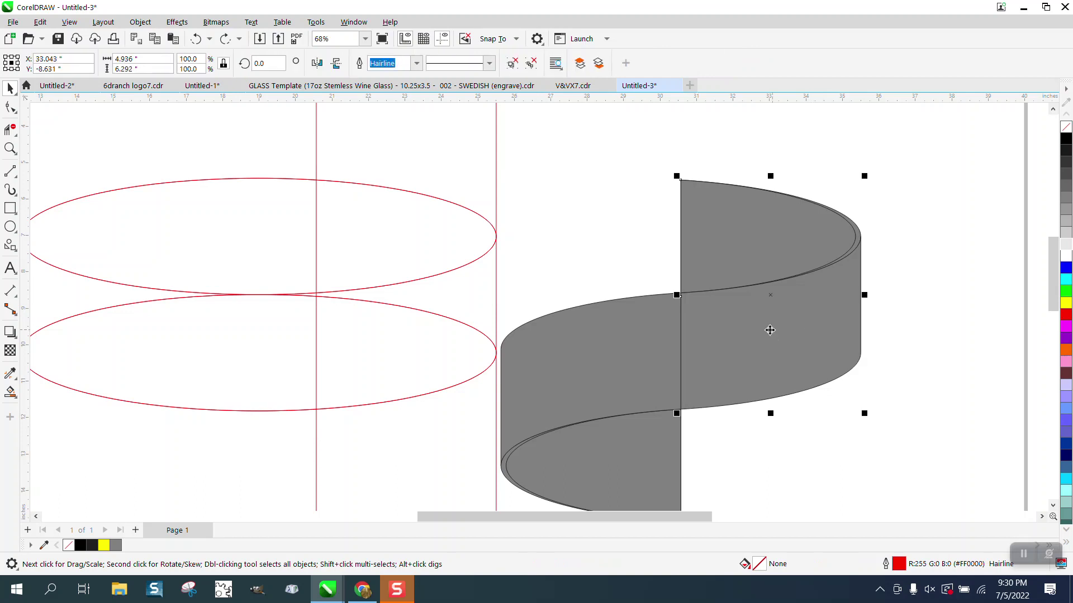
left_click(617, 365, "ctrl")
left_click(1066, 127)
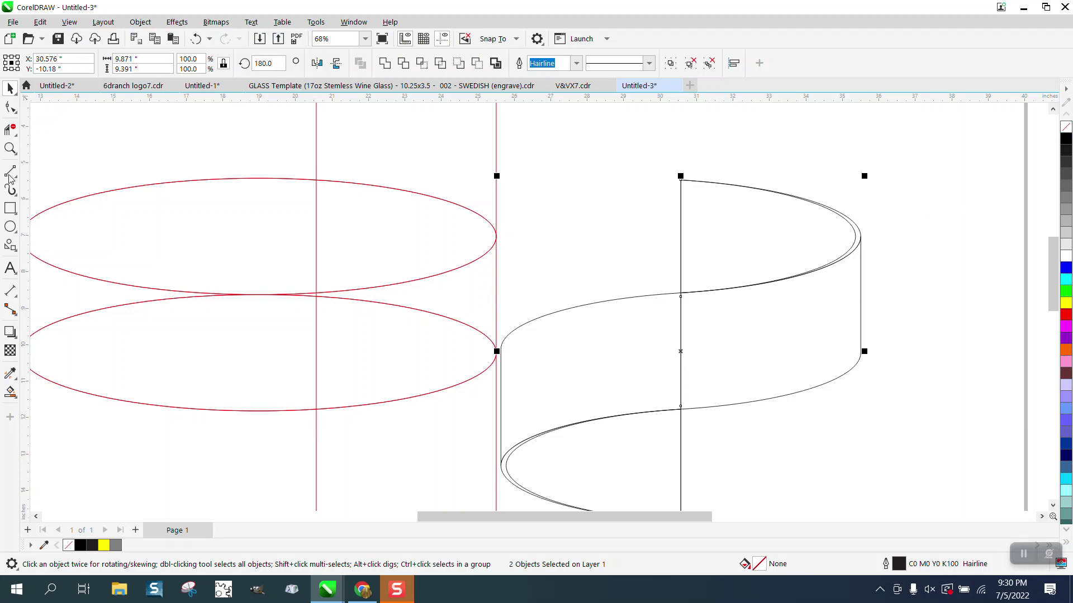
Step: Delete the middle vertical edge and all red construction ellipses and lines, then select the ribbon
left_click(9, 130)
left_click_drag(642, 349, 728, 348)
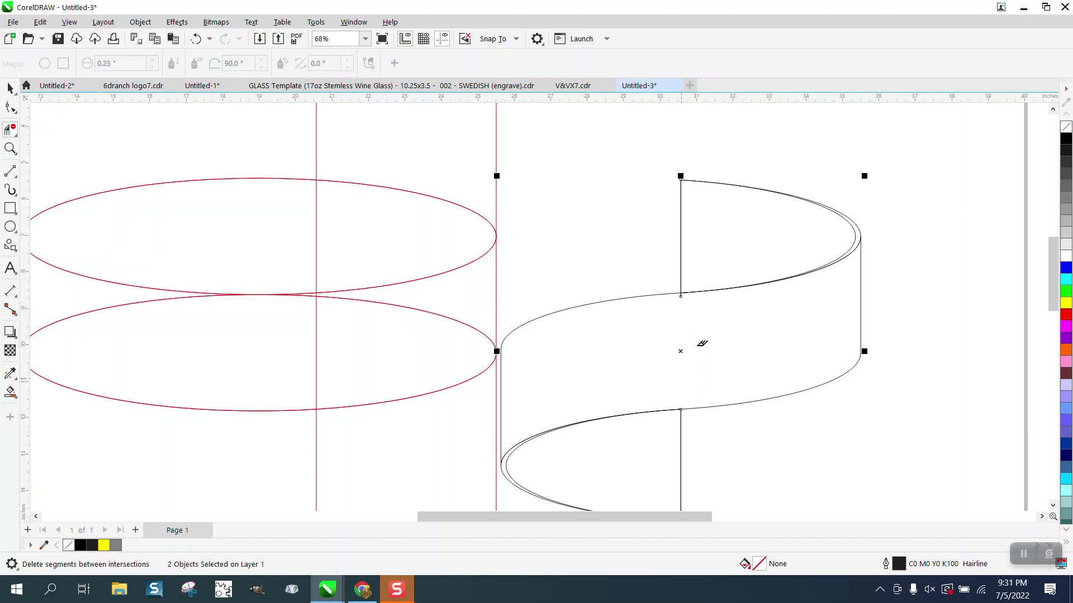
scroll(581, 311, "down", 2)
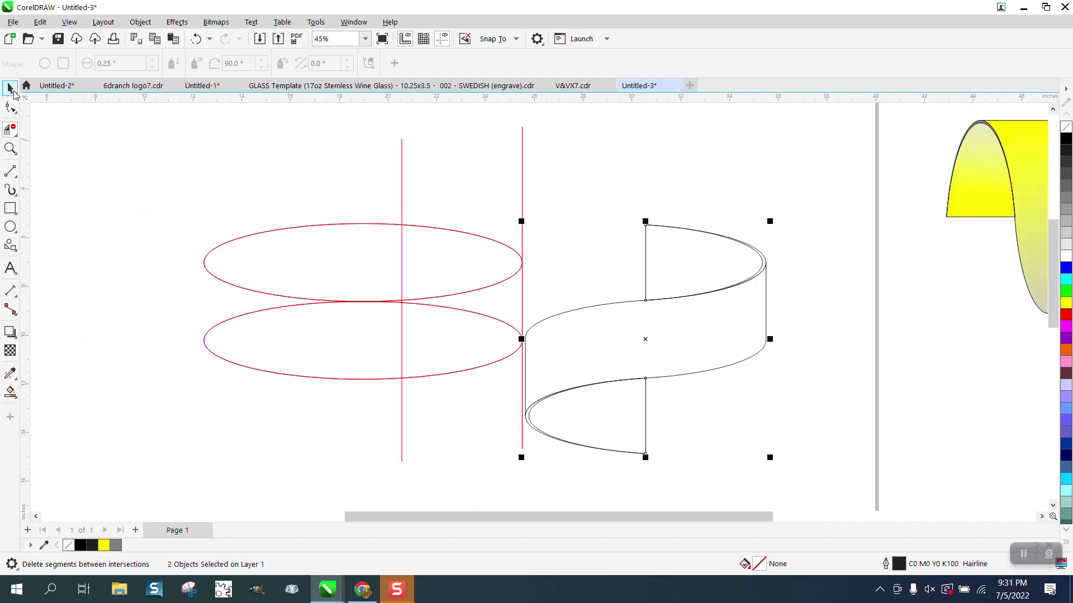
left_click_drag(348, 187, 524, 331)
left_click_drag(558, 243, 467, 263)
left_click_drag(528, 445, 497, 407)
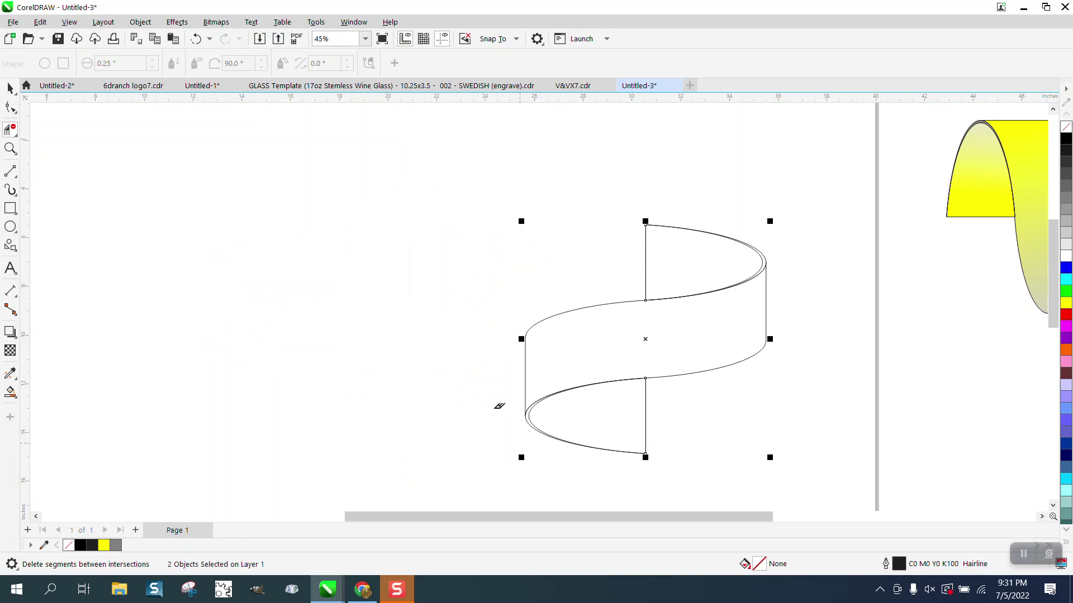
key("space")
scroll(302, 223, "down", 1)
left_click_drag(420, 180, 697, 442)
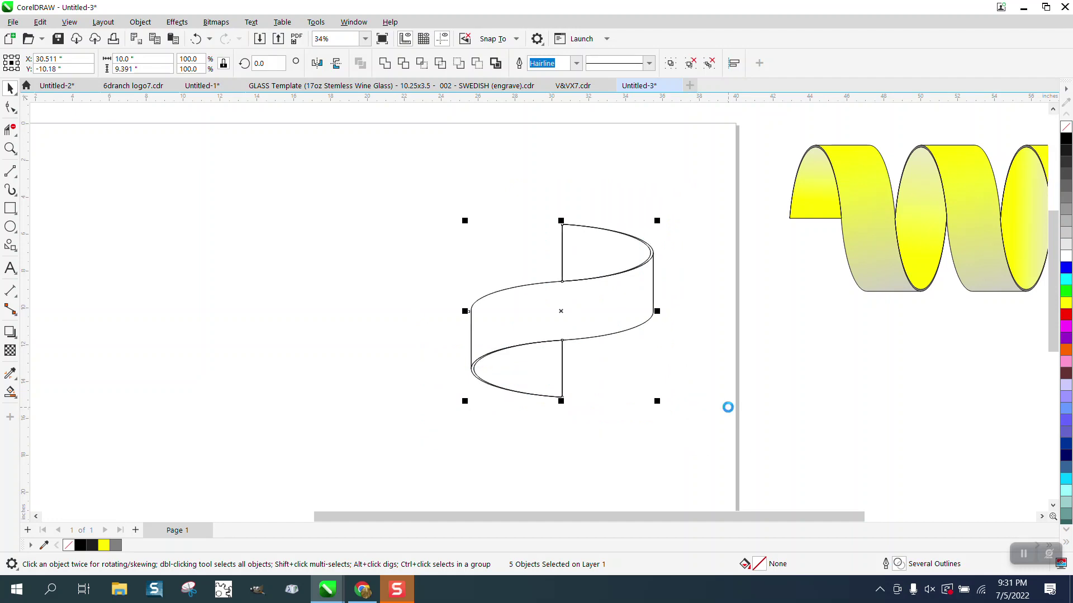
Step: Place a copy of the ribbon directly below, interlocking with the first
left_click_drag(562, 229, 562, 340)
scroll(655, 339, "down", 1)
scroll(655, 339, "down", 1)
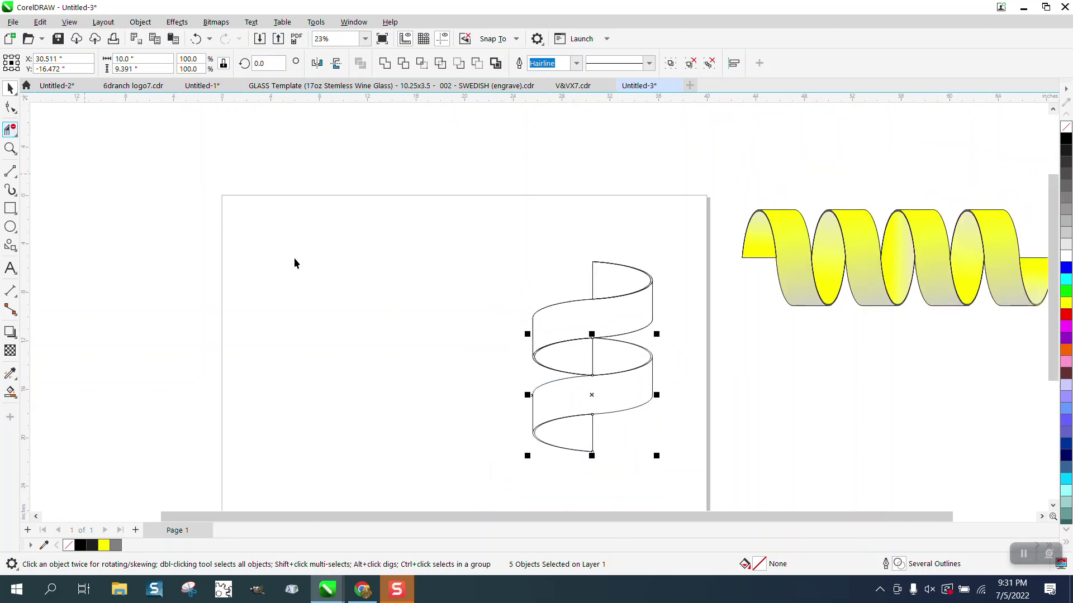
Step: Delete the hidden vertical edge inside the middle ellipse with Virtual Segment Delete
left_click(10, 130)
left_click(44, 164)
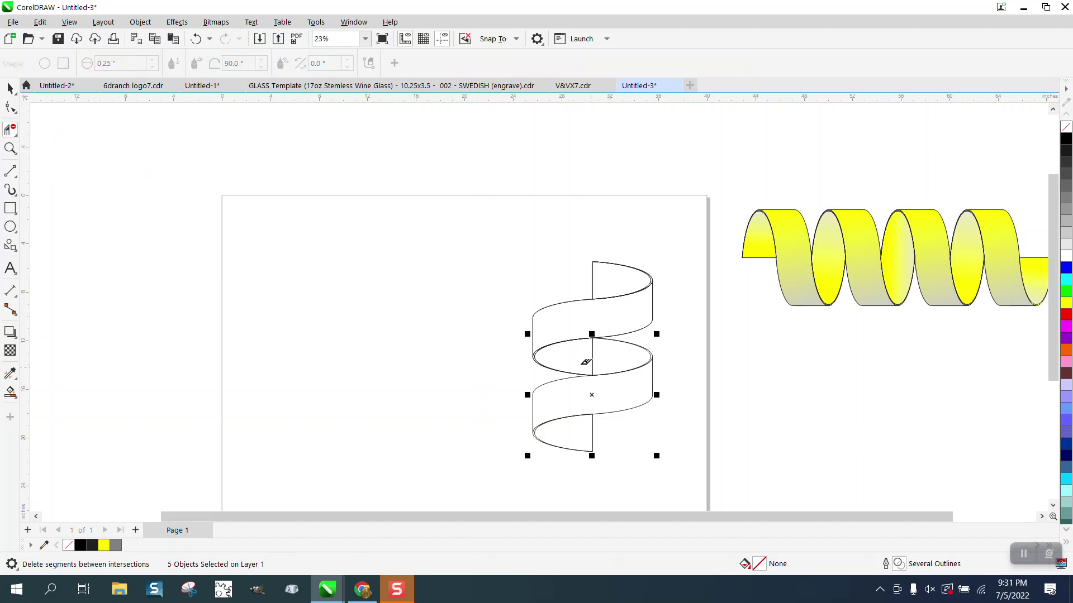
left_click(586, 357)
left_click(10, 88)
scroll(410, 212, "down", 1)
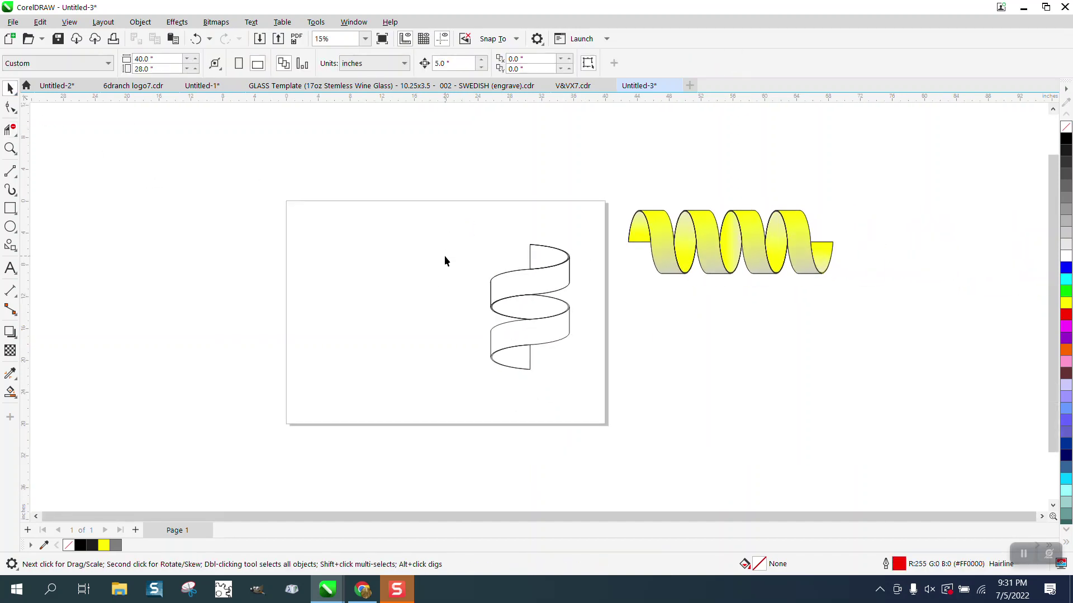
Step: Duplicate the two-turn spiral below itself and line the copy up with the one above
left_click_drag(578, 386, 626, 394)
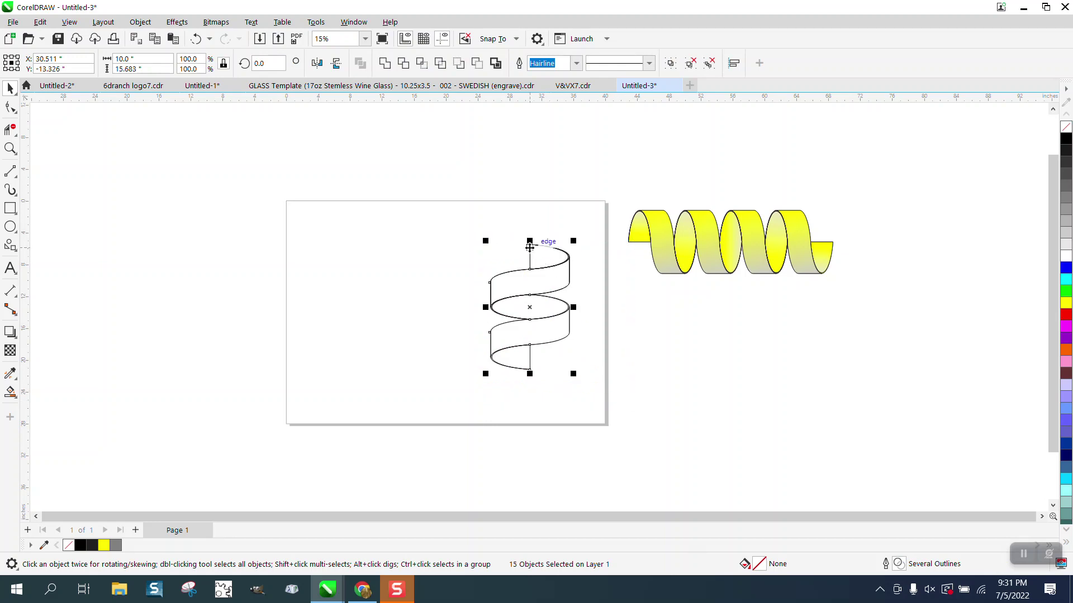
left_click_drag(530, 246, 529, 349)
left_click(11, 148)
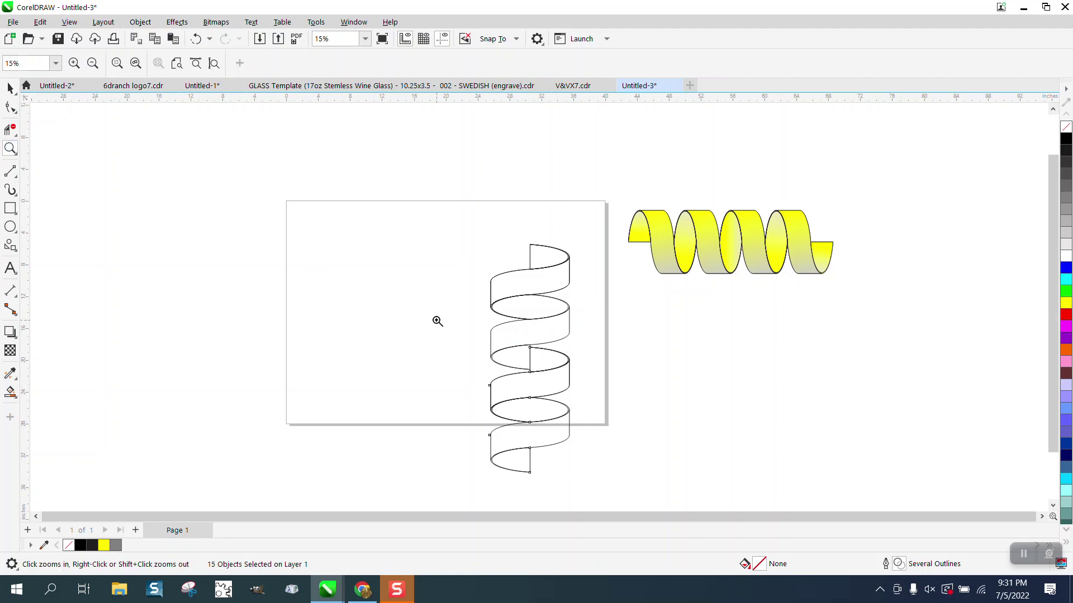
left_click_drag(445, 333, 674, 472)
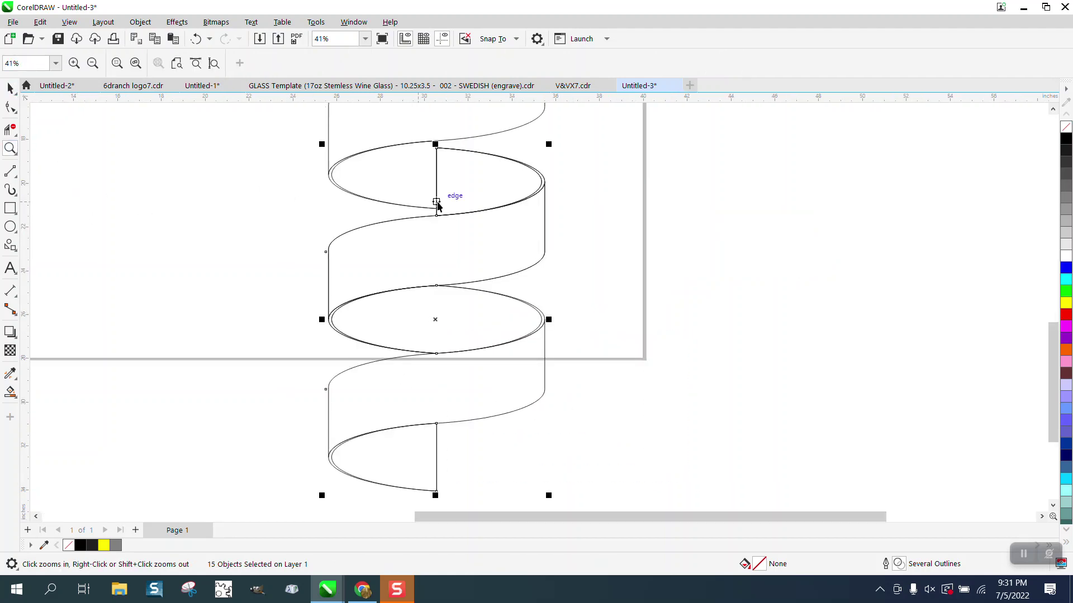
key("space")
mouse_move(437, 144)
left_mouse_down()
mouse_move(515, 259)
mouse_move(488, 202)
mouse_move(435, 143)
left_mouse_up()
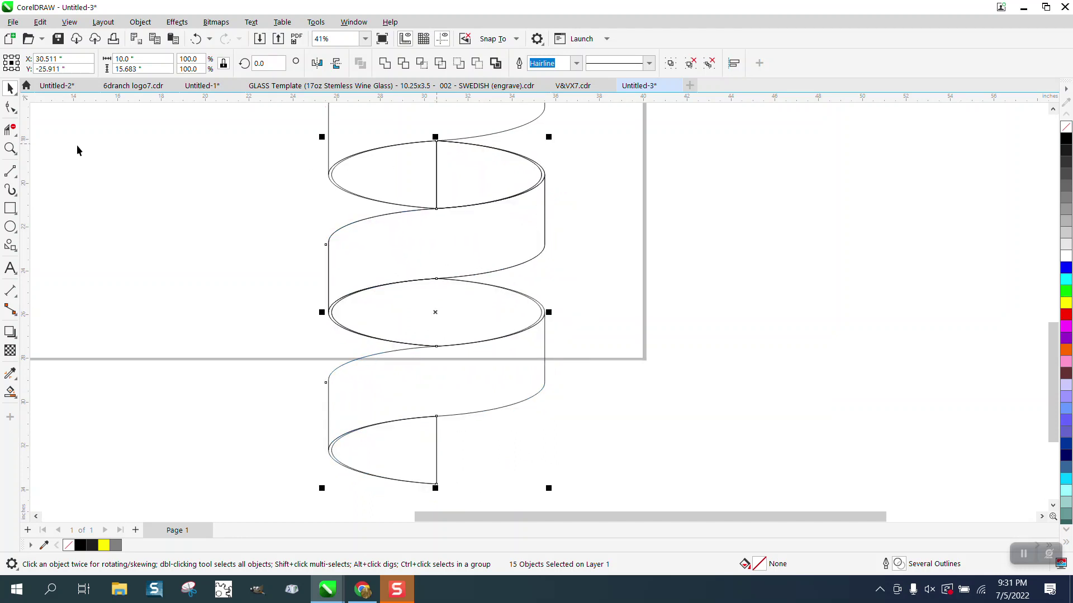
left_click(10, 129)
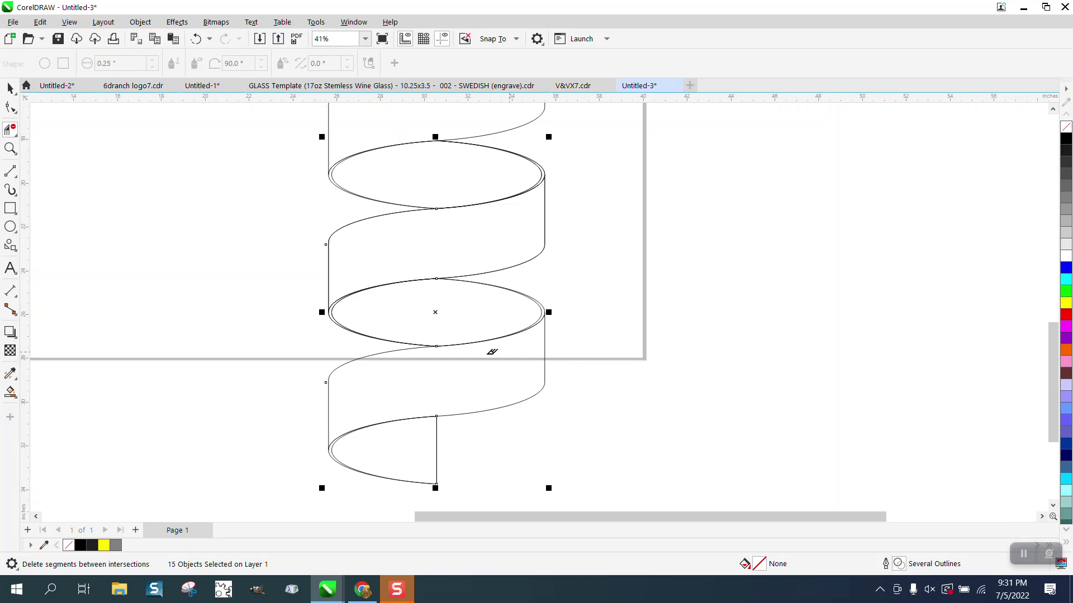
scroll(466, 349, "down", 3)
Step: Group all 30 spiral pieces, rotate them 90°, and move the horizontal spiral onto the page
left_click(10, 88)
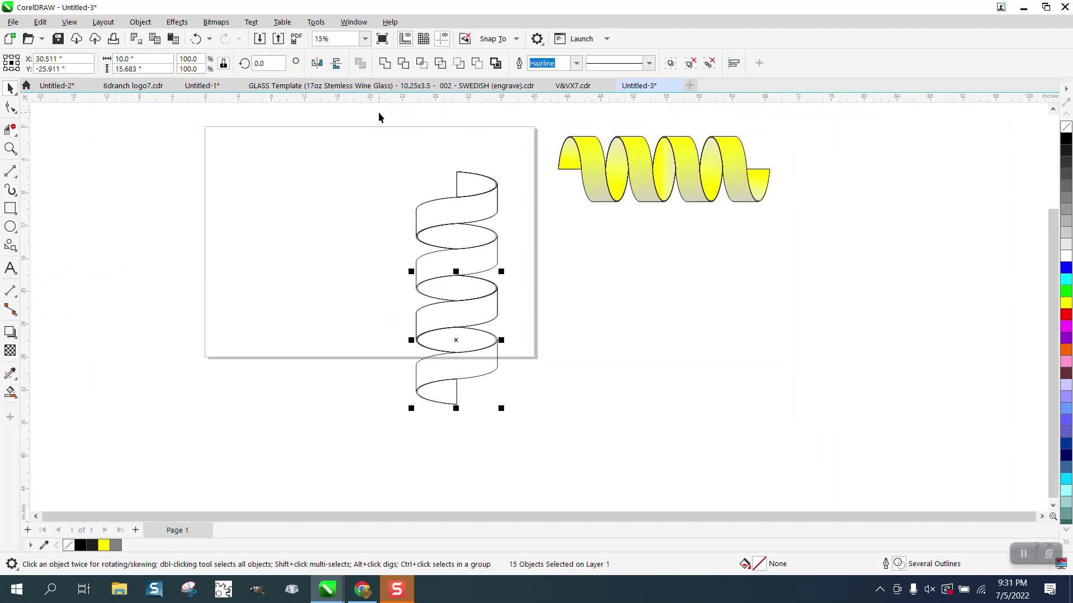
left_click_drag(379, 136, 520, 415)
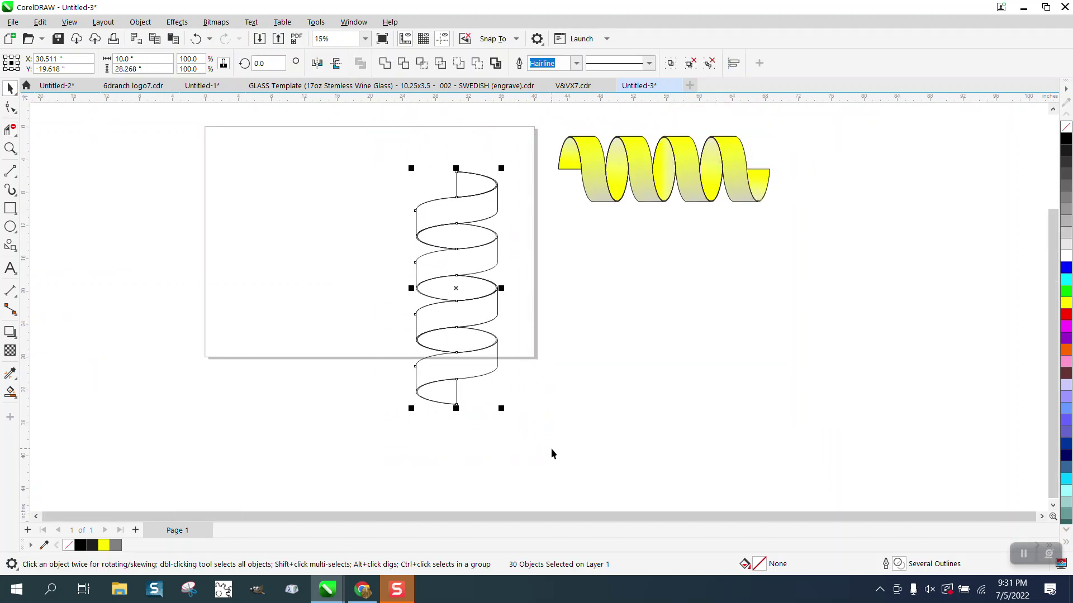
key("ctrl+g")
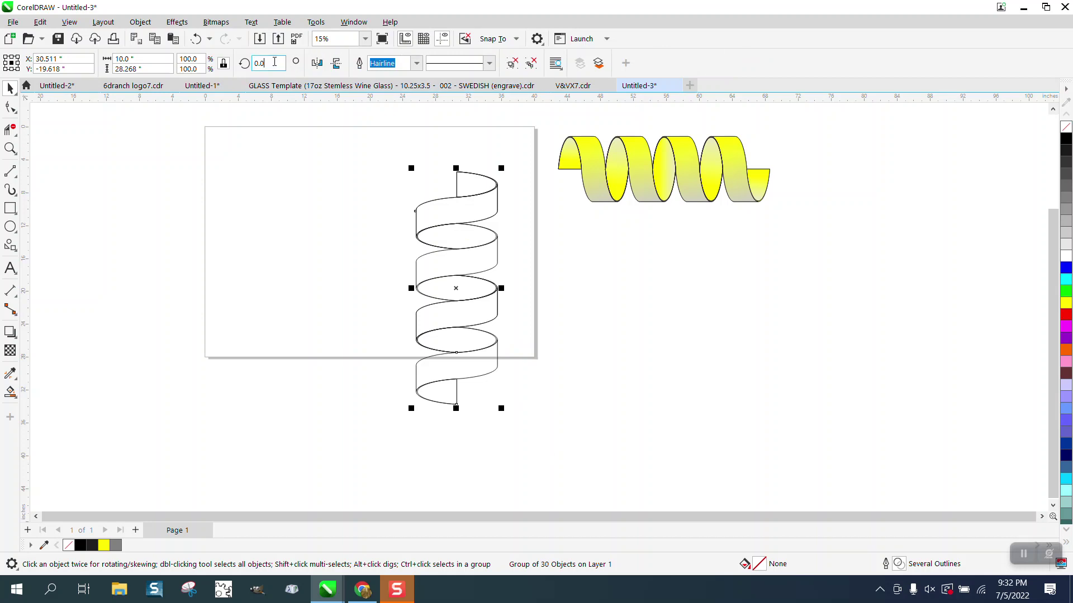
type("90")
key("Return")
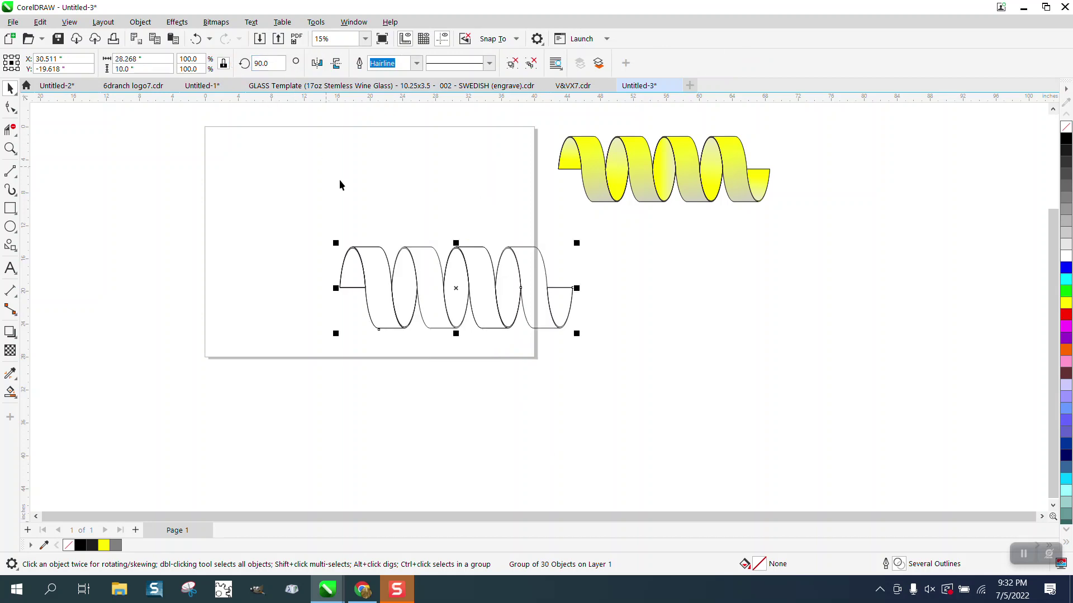
left_click_drag(463, 295, 392, 242)
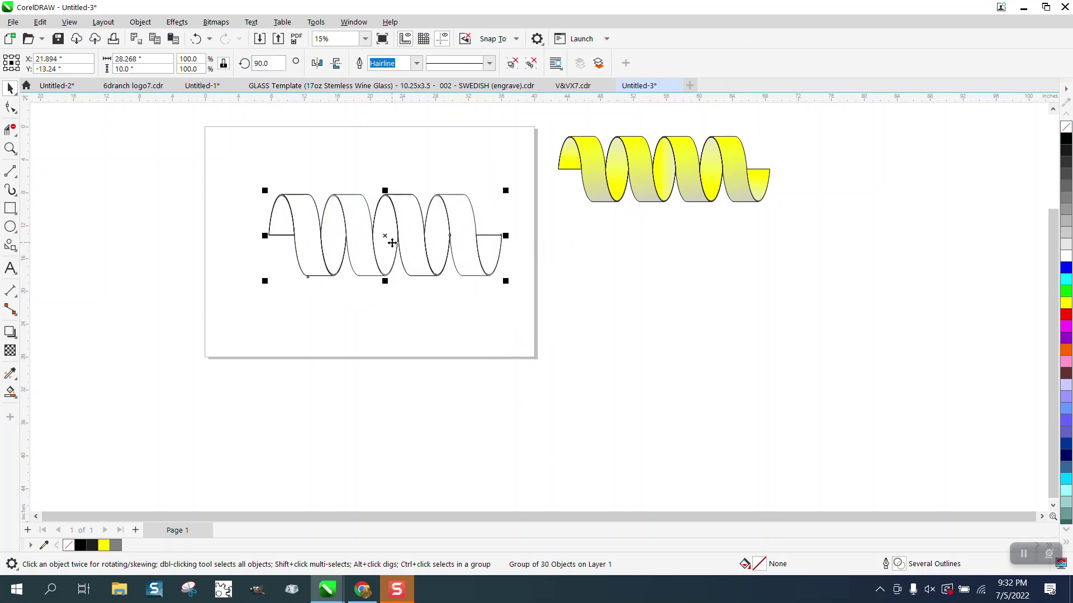
left_click(302, 299)
Step: Smart Fill every spiral region, from the left end to the right end cap, with bright green
left_click(13, 395)
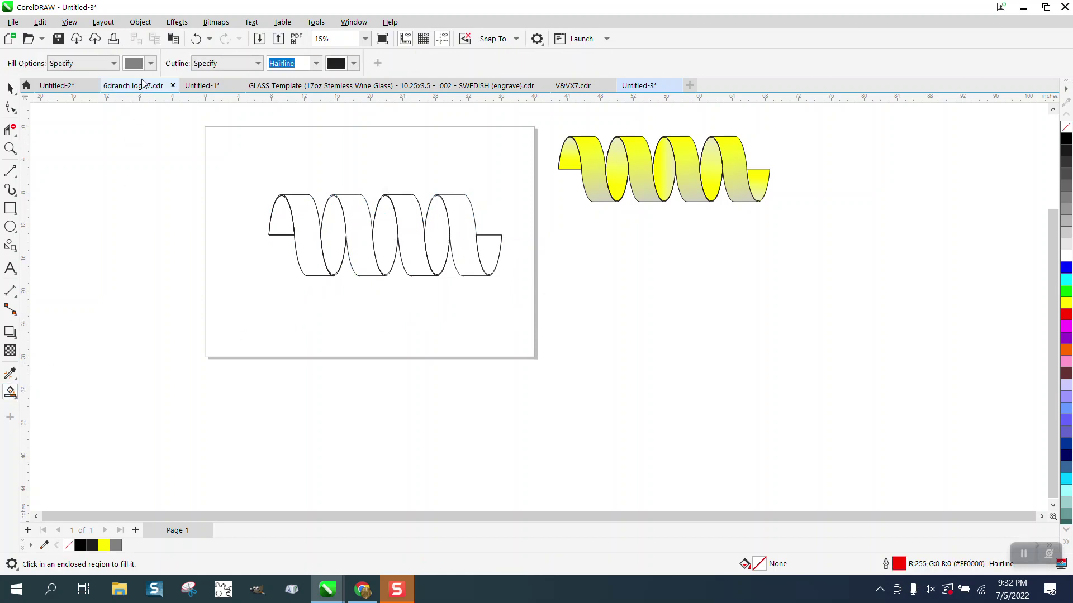
left_click(151, 63)
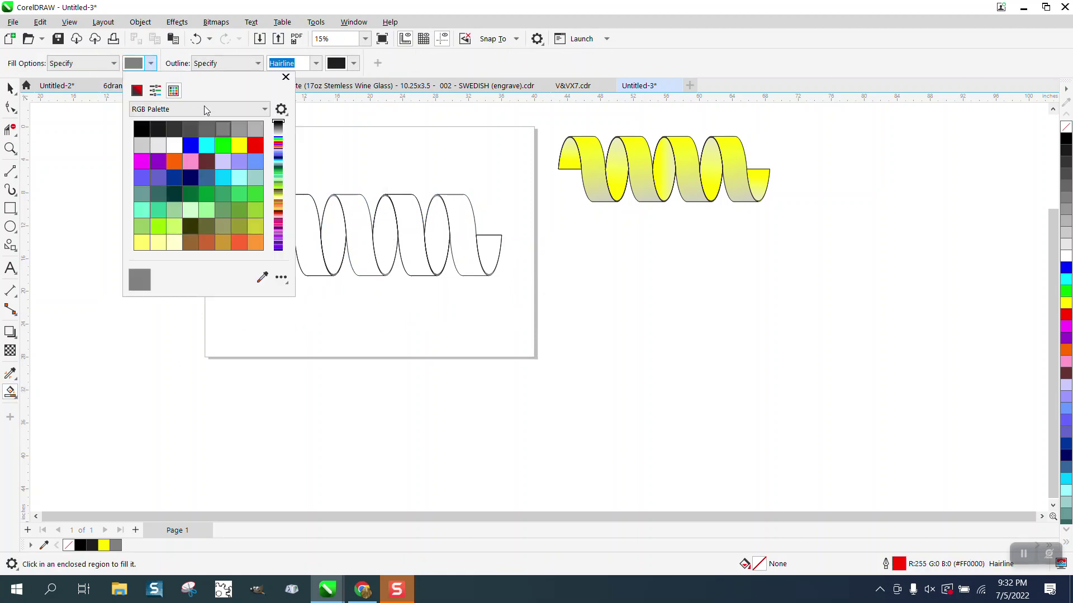
left_click(222, 147)
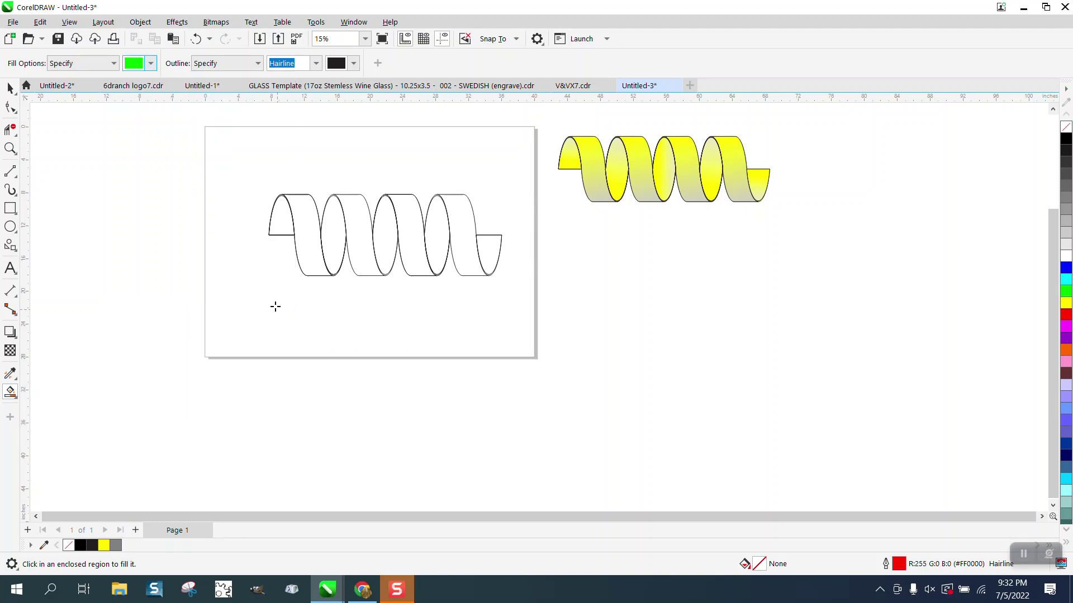
left_click(276, 226)
left_click(305, 229)
left_click(330, 234)
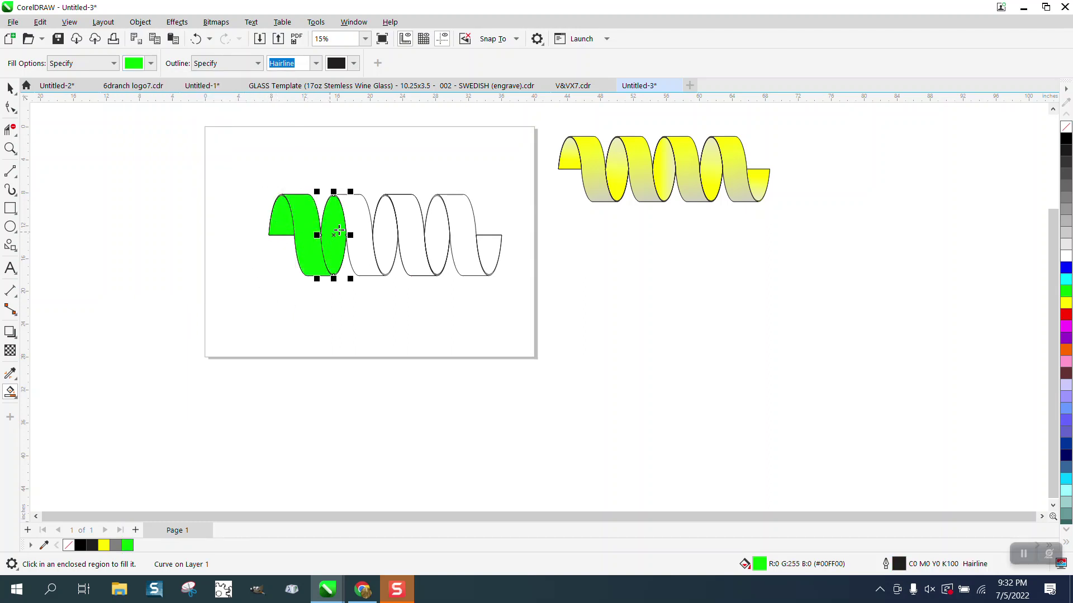
left_click(359, 231)
left_click(384, 230)
left_click(405, 229)
left_click(437, 229)
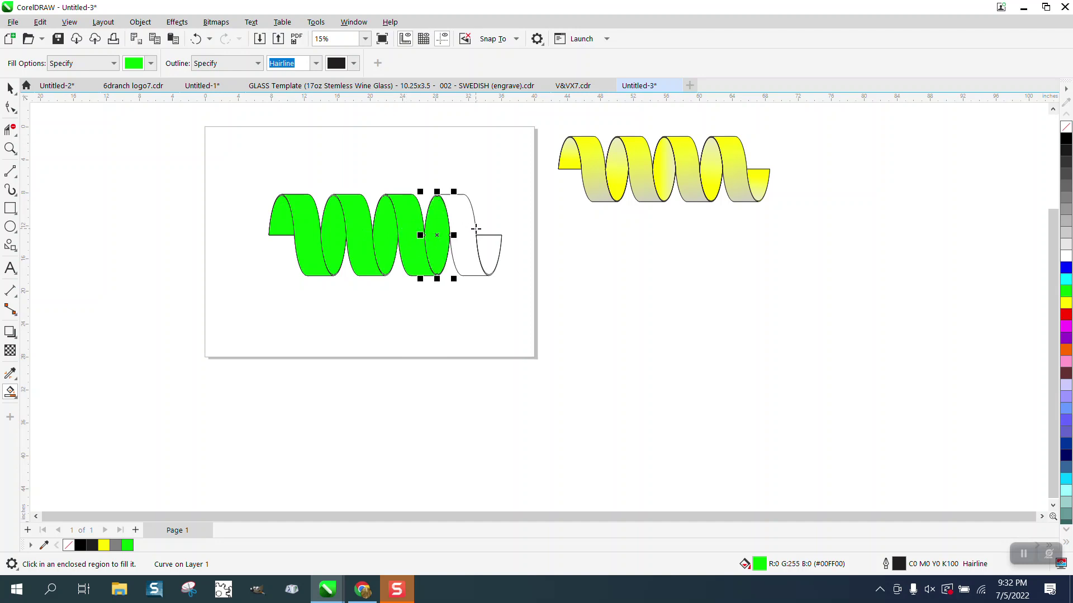
left_click(472, 229)
left_click(488, 243)
Step: Select the first green ribbon band with the Pick tool
left_click(10, 88)
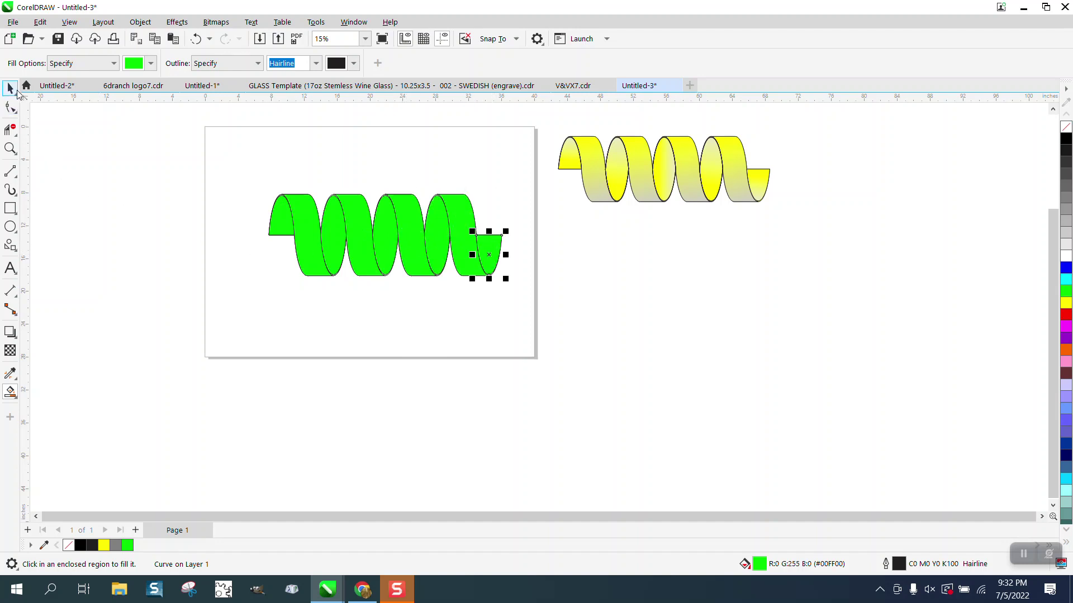
left_click(233, 210)
left_click(307, 239)
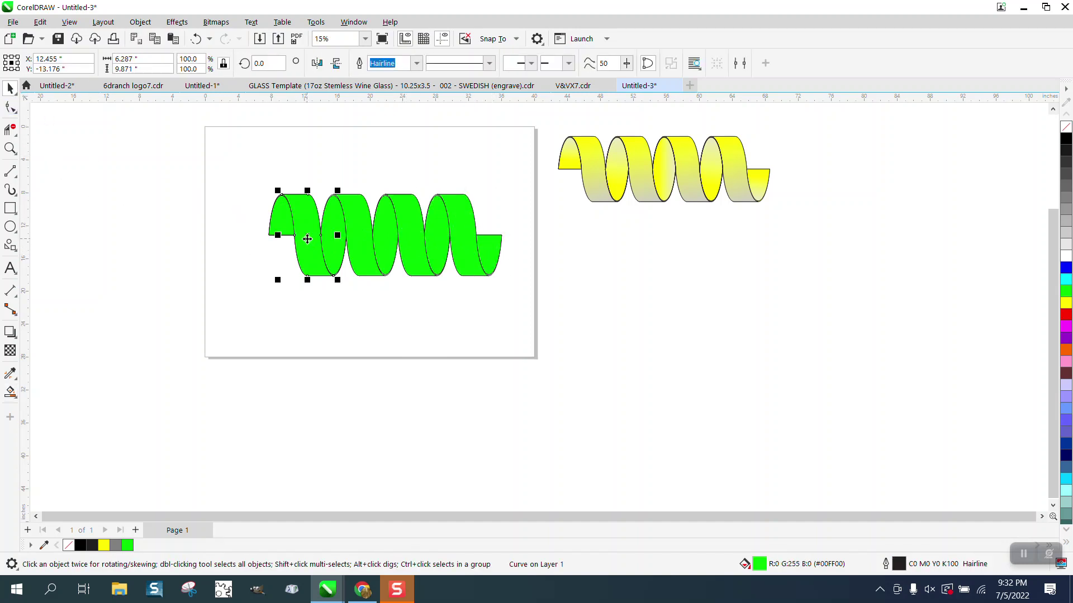
Step: Give the first band a linear fountain fill, green at top to dark gray at bottom, with green extended lower
left_click(15, 397)
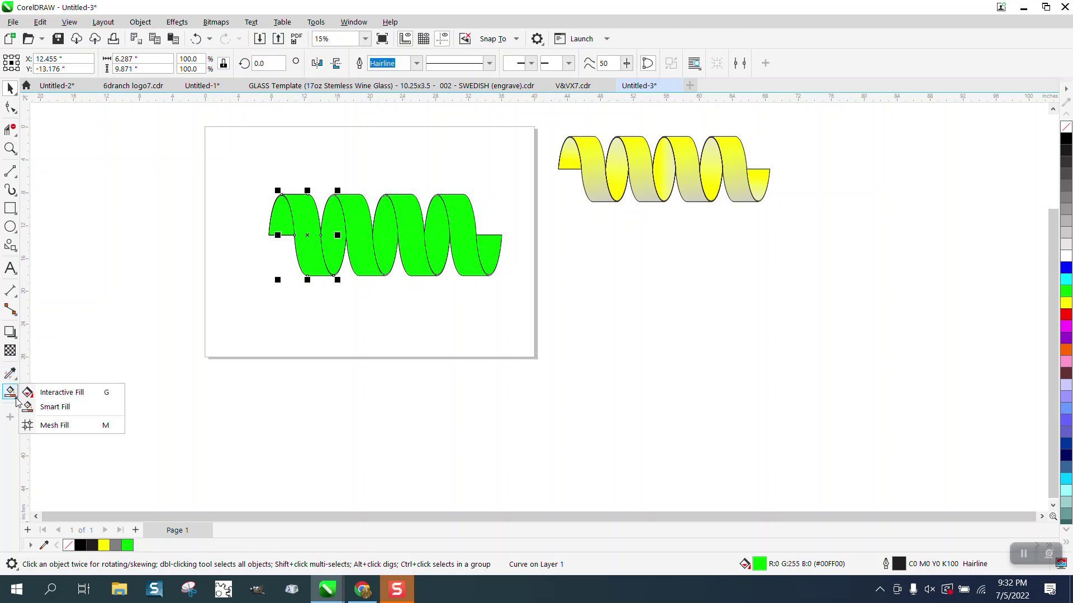
left_click(56, 392)
left_click_drag(314, 268, 297, 179)
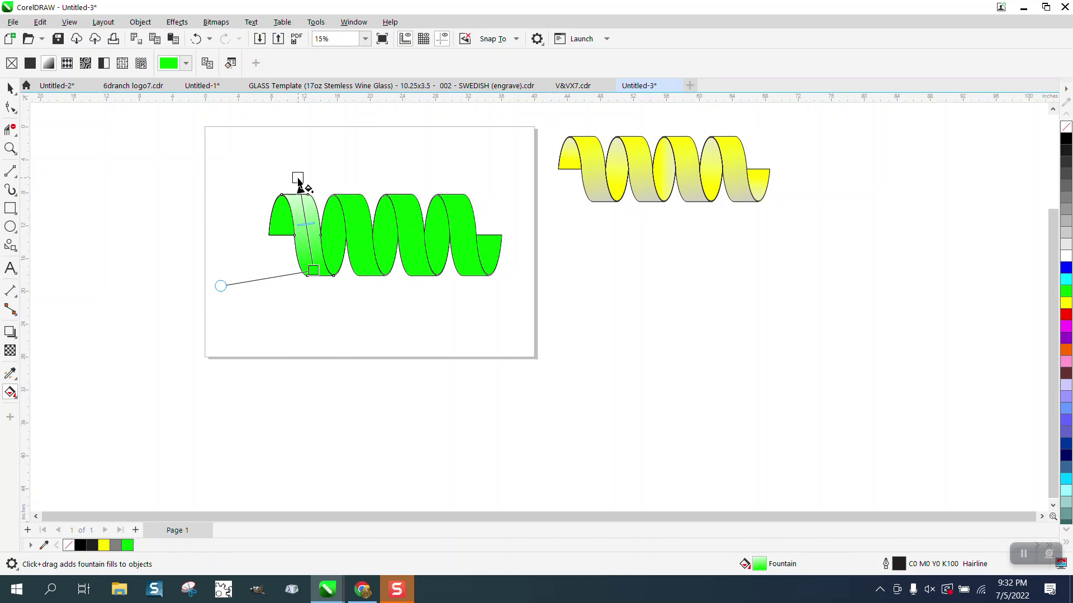
left_click_drag(1067, 244, 314, 270)
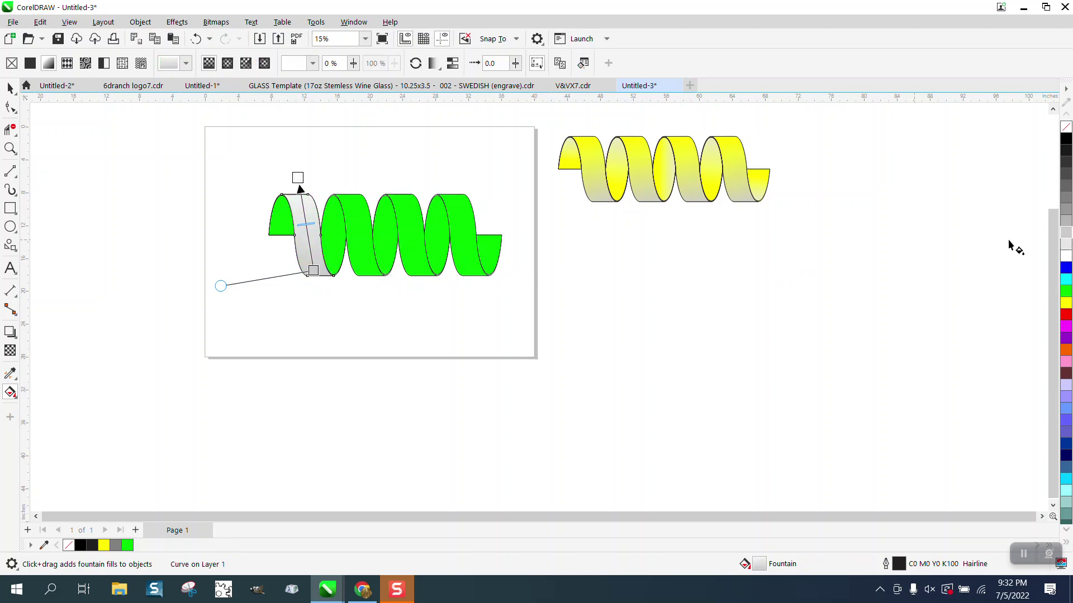
left_click_drag(1066, 291, 296, 183)
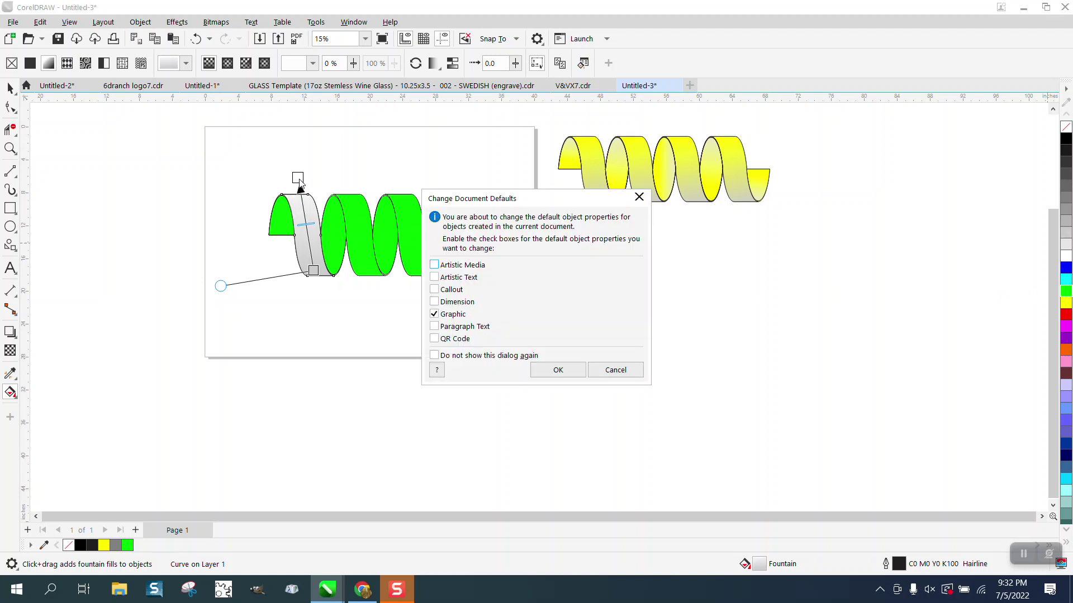
left_click(607, 373)
left_click_drag(1067, 298, 298, 179)
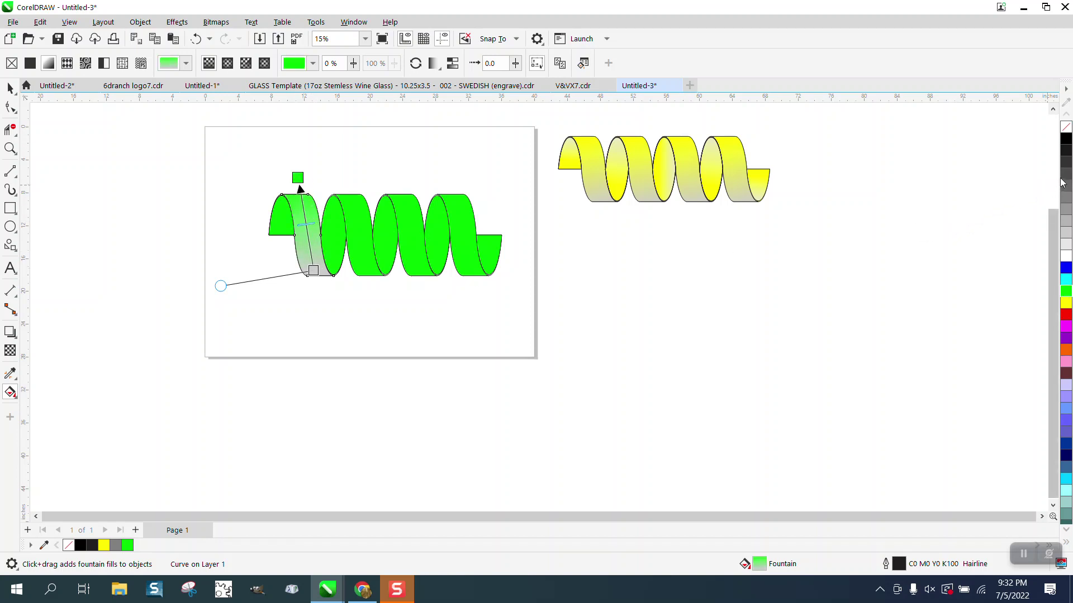
left_click_drag(1061, 189, 314, 272)
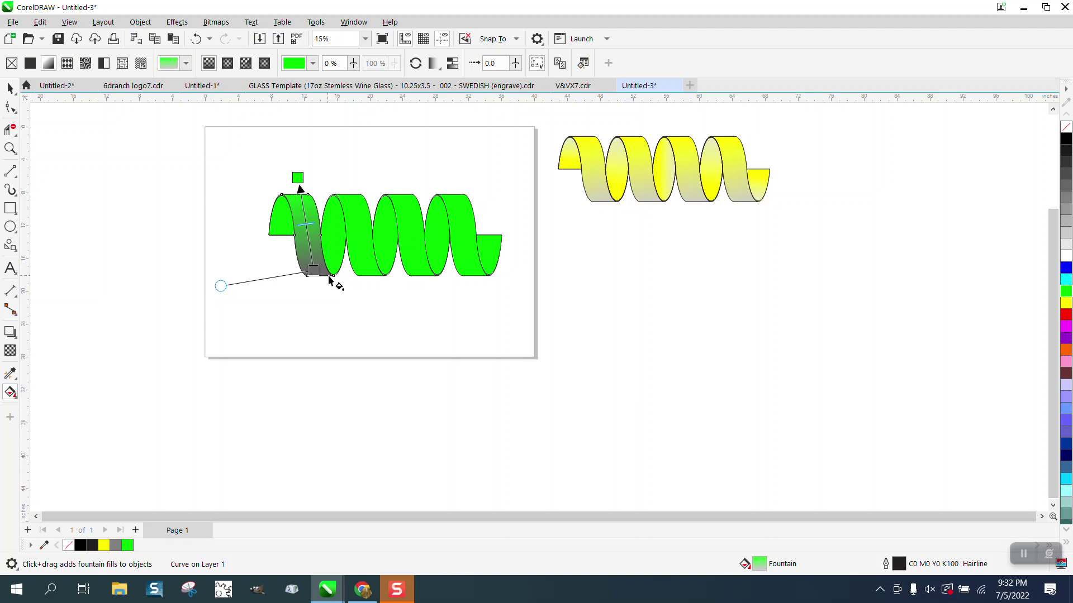
left_click_drag(312, 224, 315, 276)
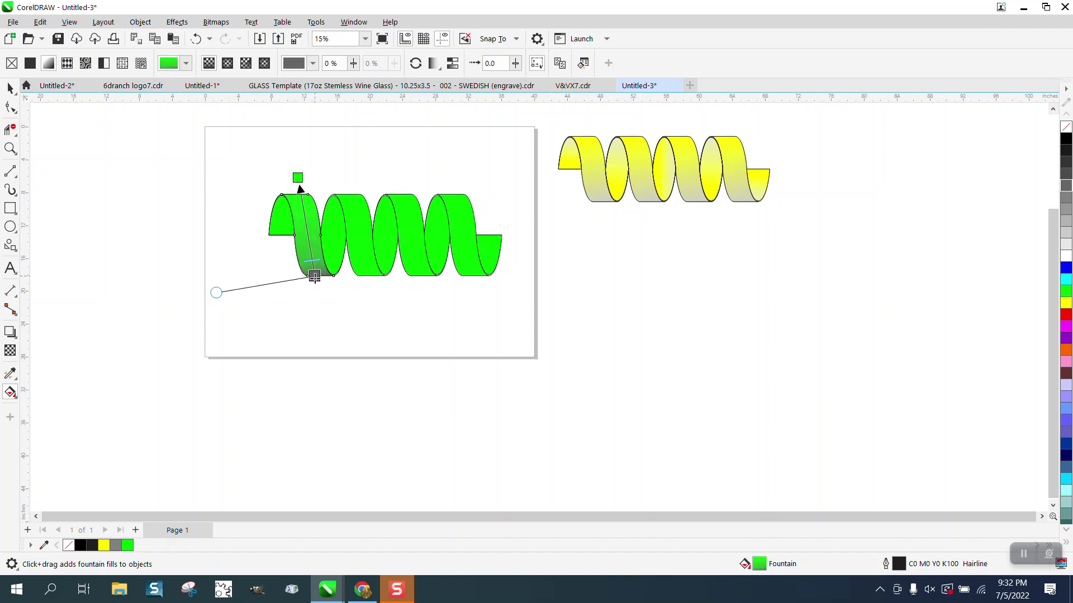
left_click(11, 89)
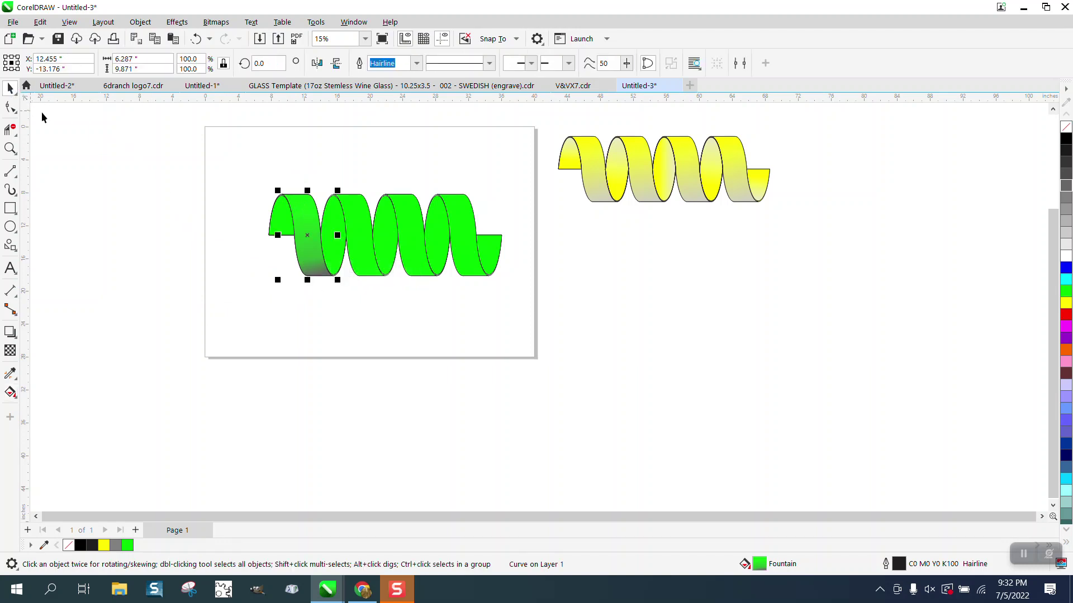
Step: Copy the first band's gradient onto the second, third and fourth bands with the Attributes Eyedropper
left_click(190, 213)
left_click(17, 383)
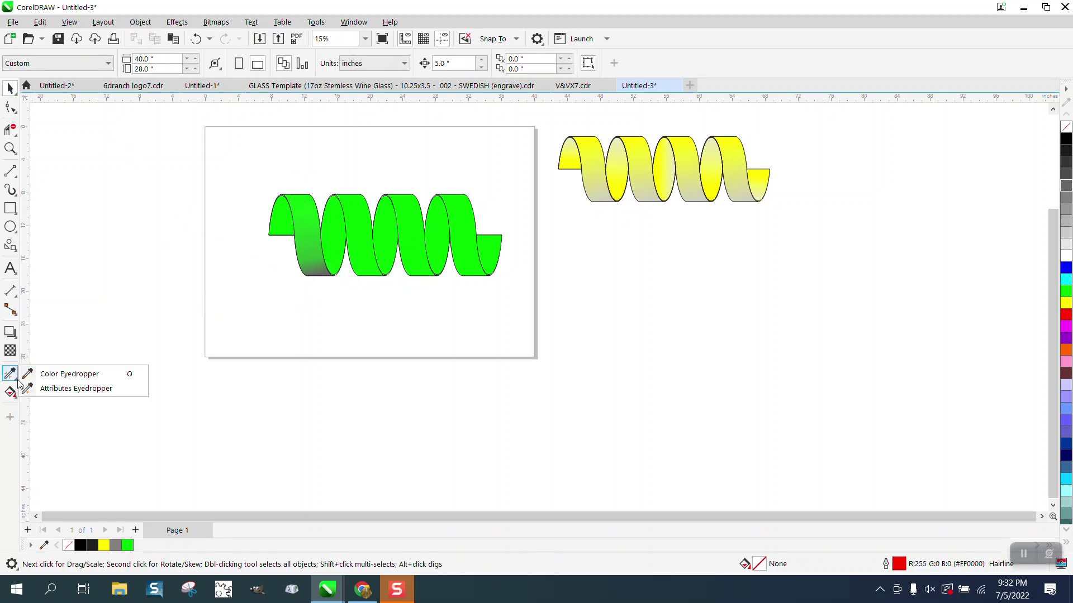
left_click(48, 389)
left_click(316, 250)
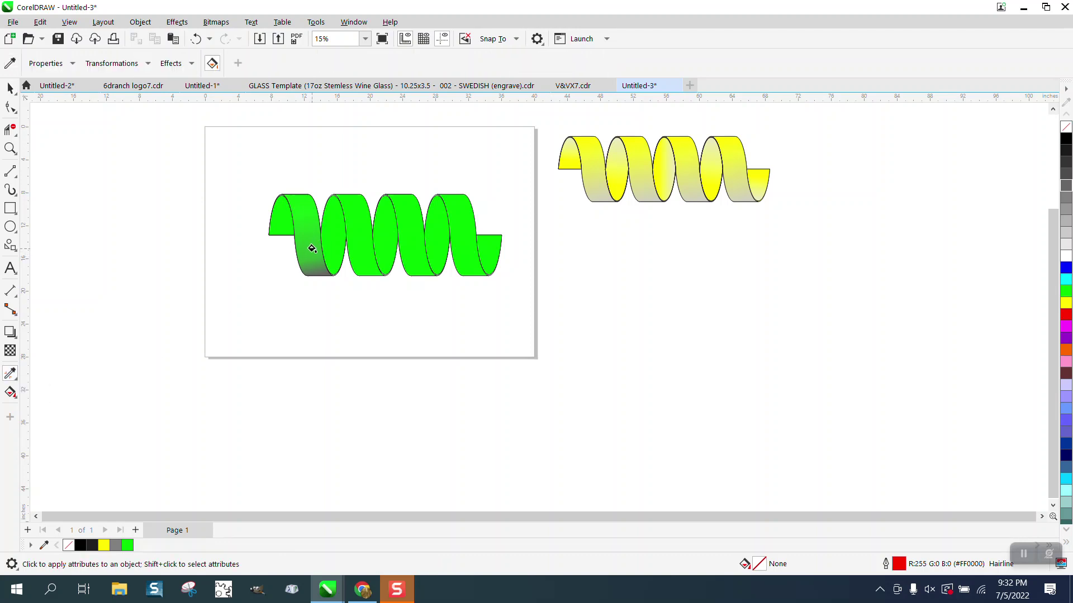
left_click(360, 227)
left_click(408, 227)
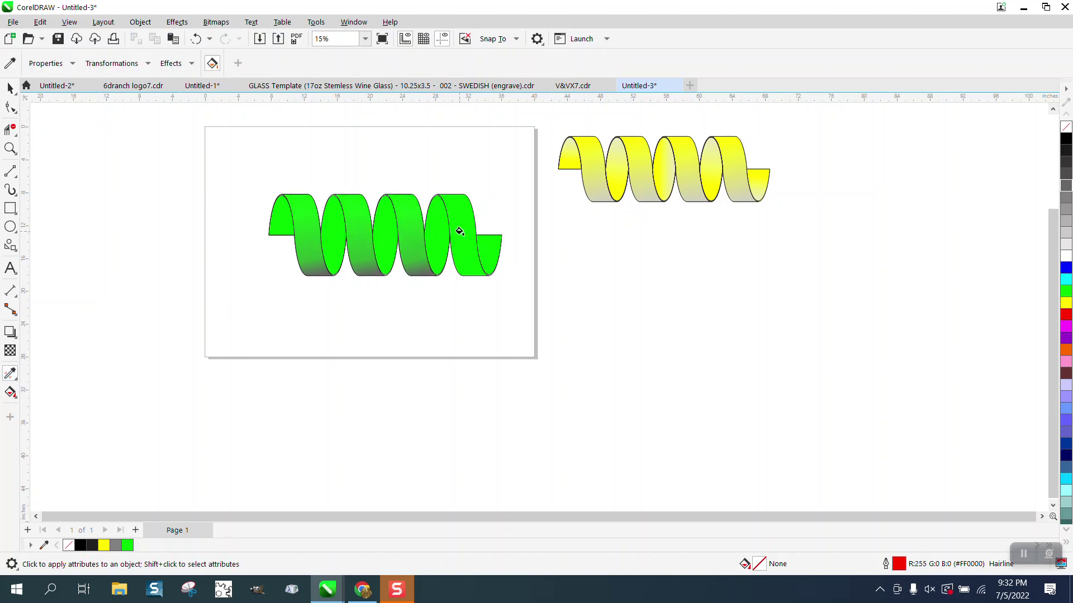
left_click(459, 231)
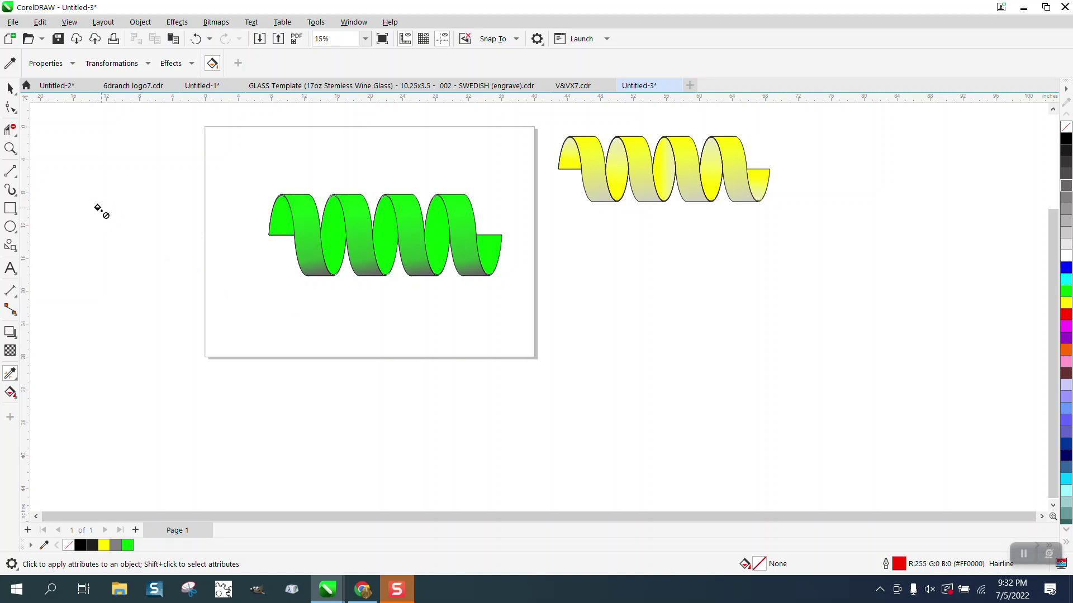
Step: Undo the gradient applied to the narrow strip so it stays flat green
left_click(327, 230)
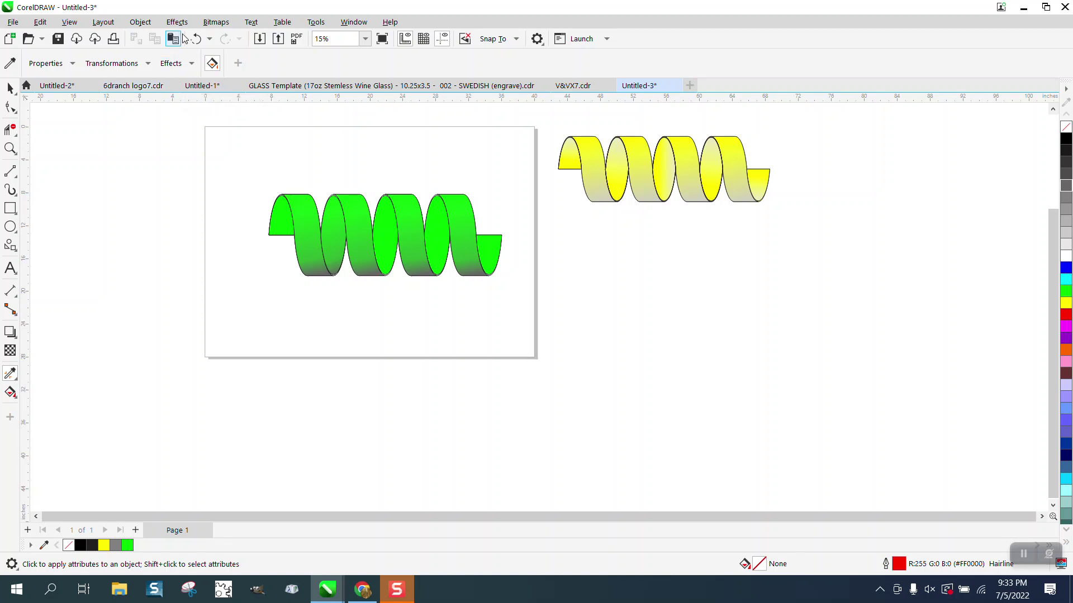
left_click(196, 38)
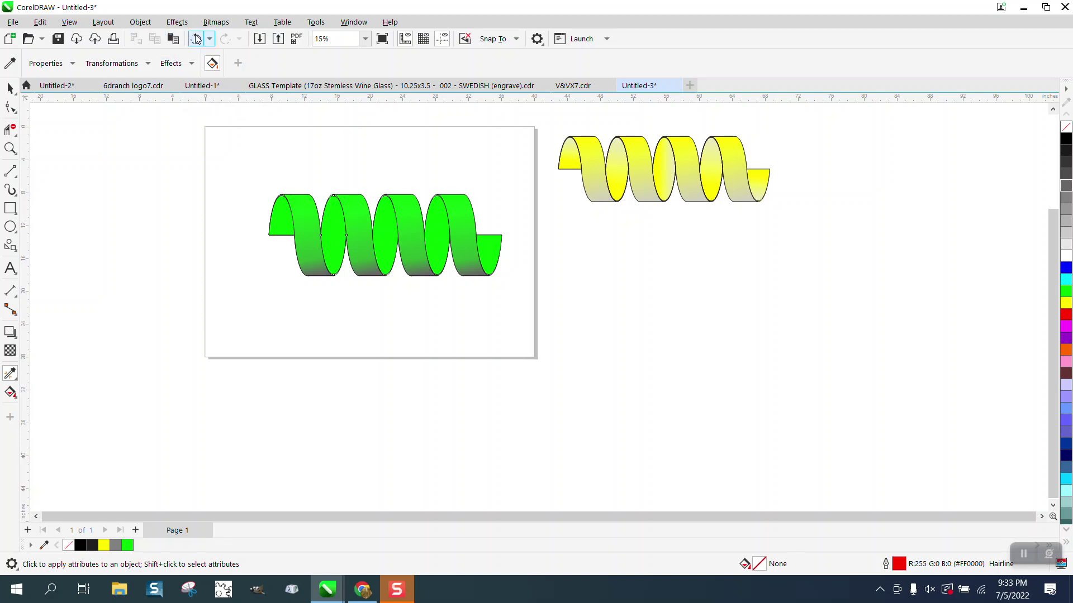
left_click(11, 392)
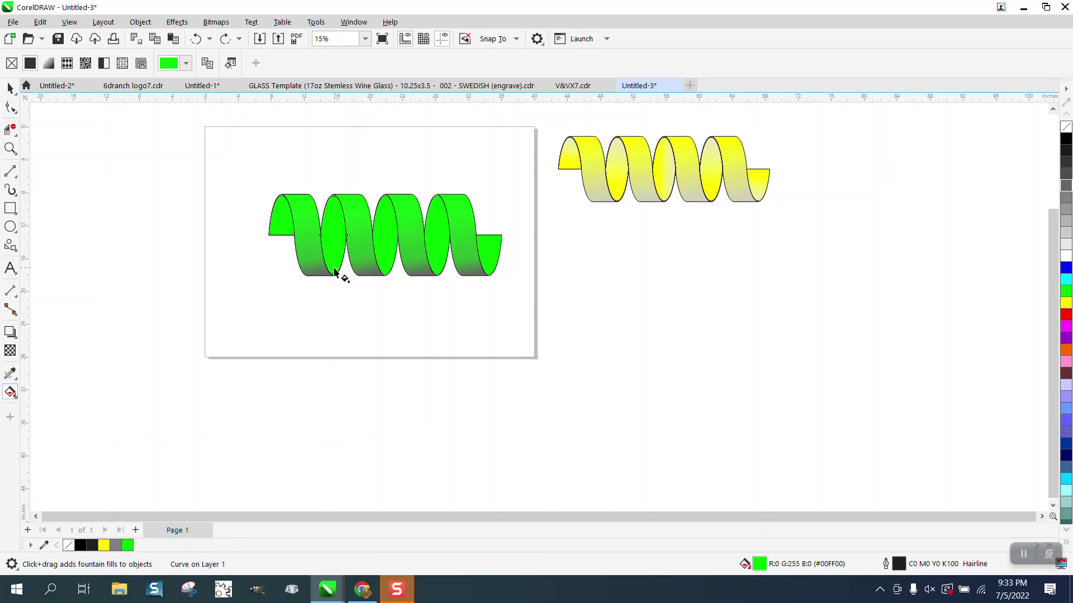
Step: Give one inner strip a vertical fountain fill with gray at its top end
left_click_drag(333, 267, 340, 203)
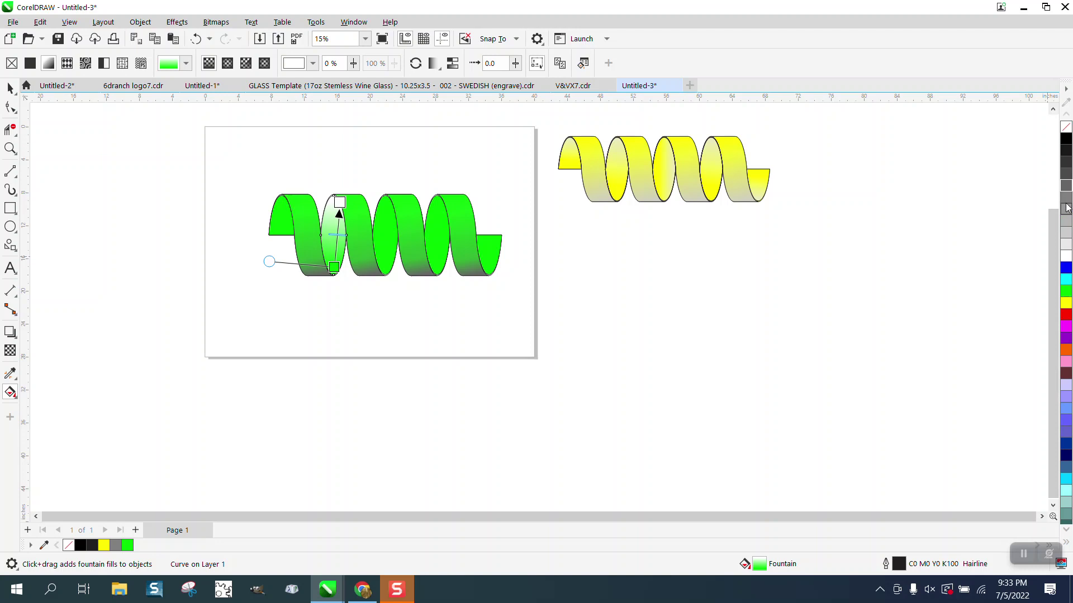
left_click_drag(1065, 194, 346, 184)
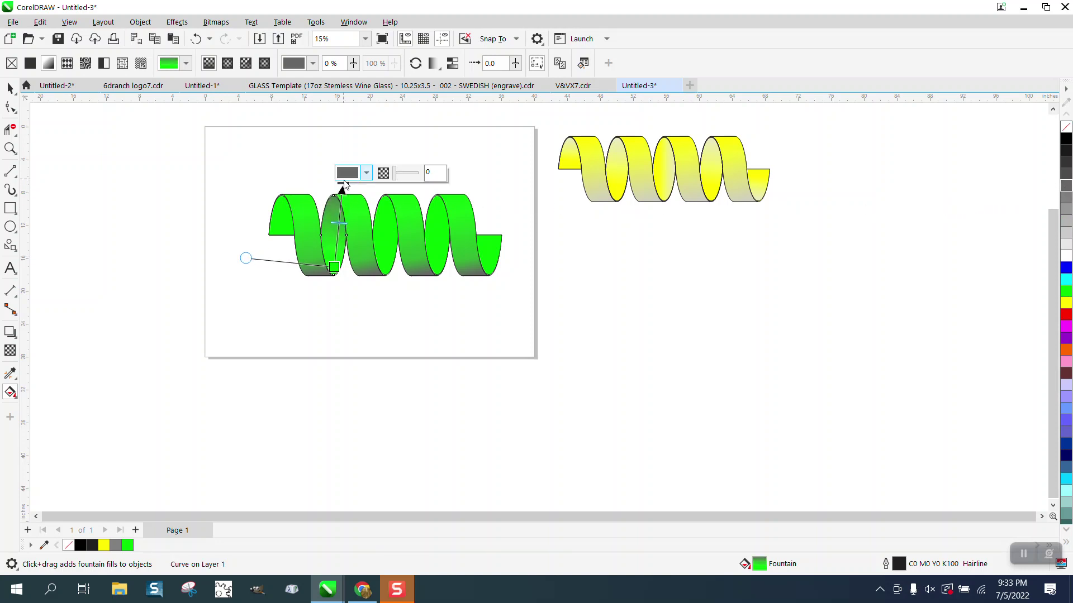
left_click(10, 88)
left_click(149, 133)
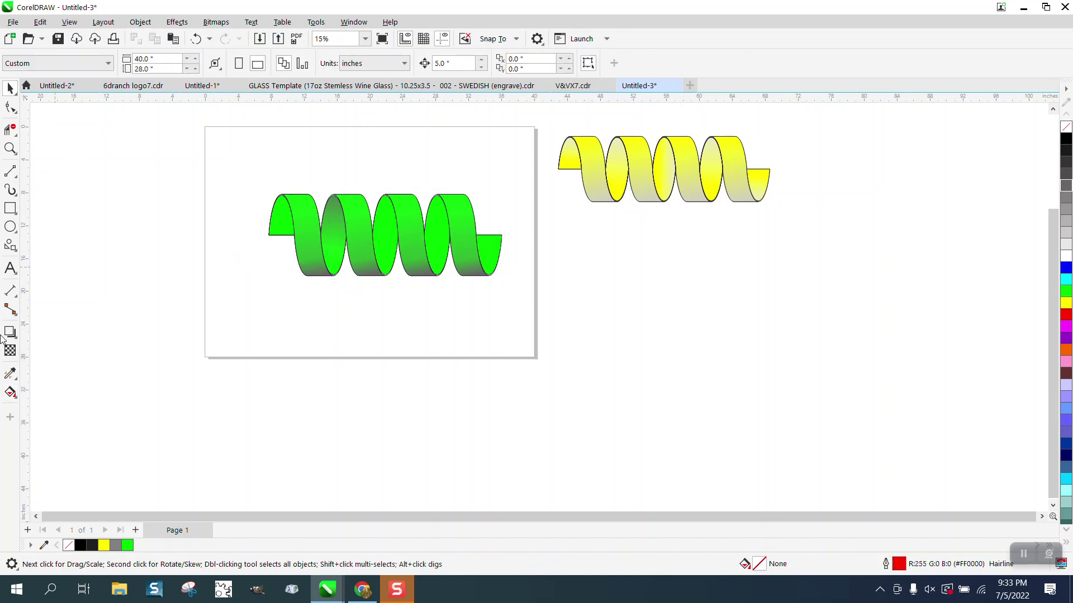
Step: Copy that strip's gradient to two other inner strips and the right end tab
left_click(10, 373)
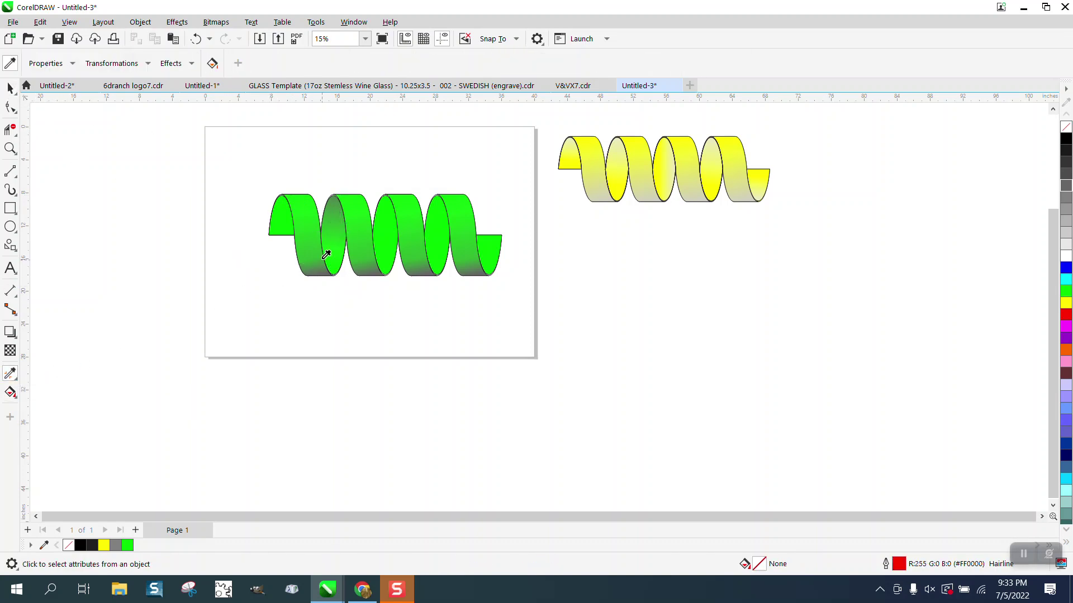
left_click(333, 233)
left_click(386, 233)
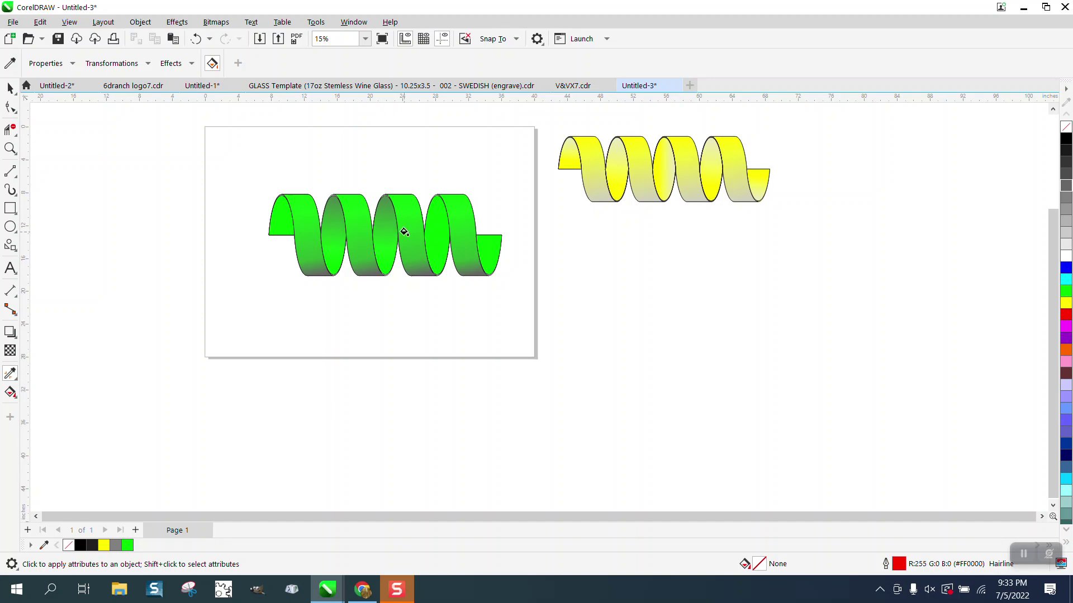
left_click(434, 231)
left_click(482, 243)
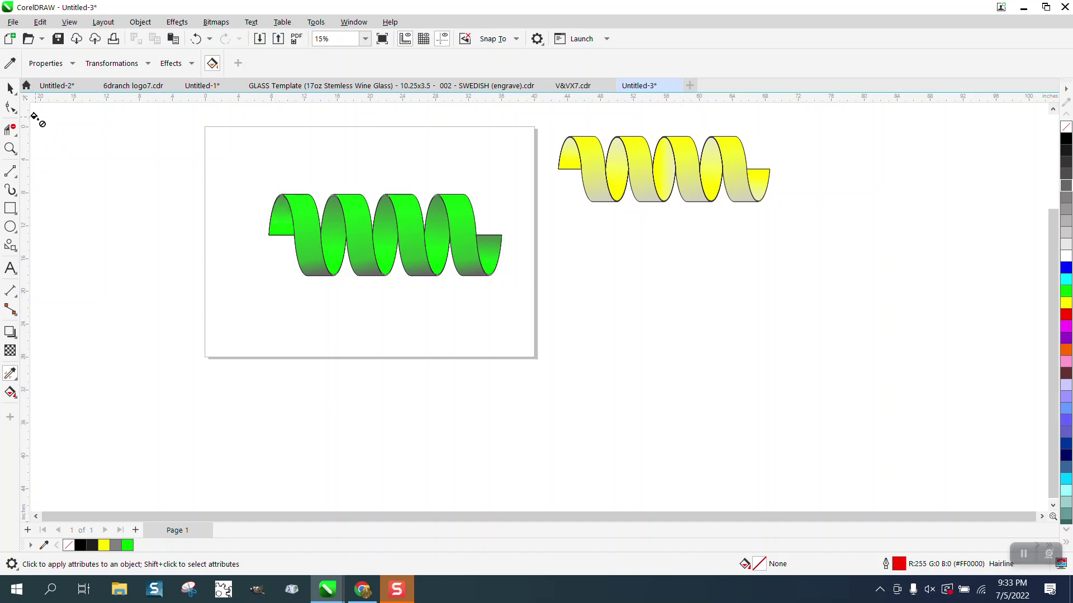
left_click(10, 90)
Step: Select the green spiral and zoom in on it
left_click_drag(526, 309, 536, 318)
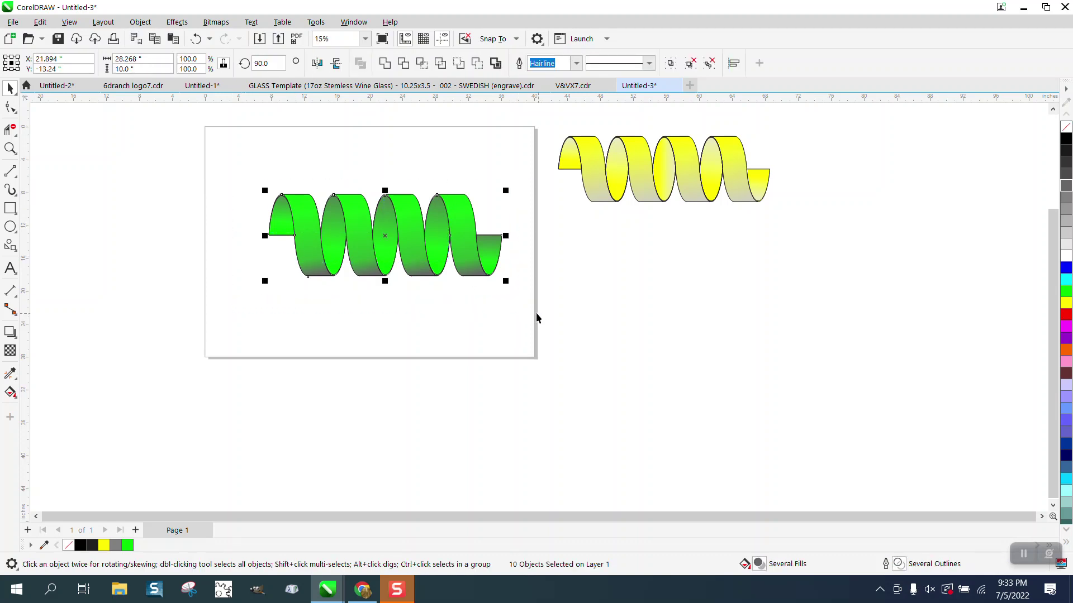
left_click(10, 148)
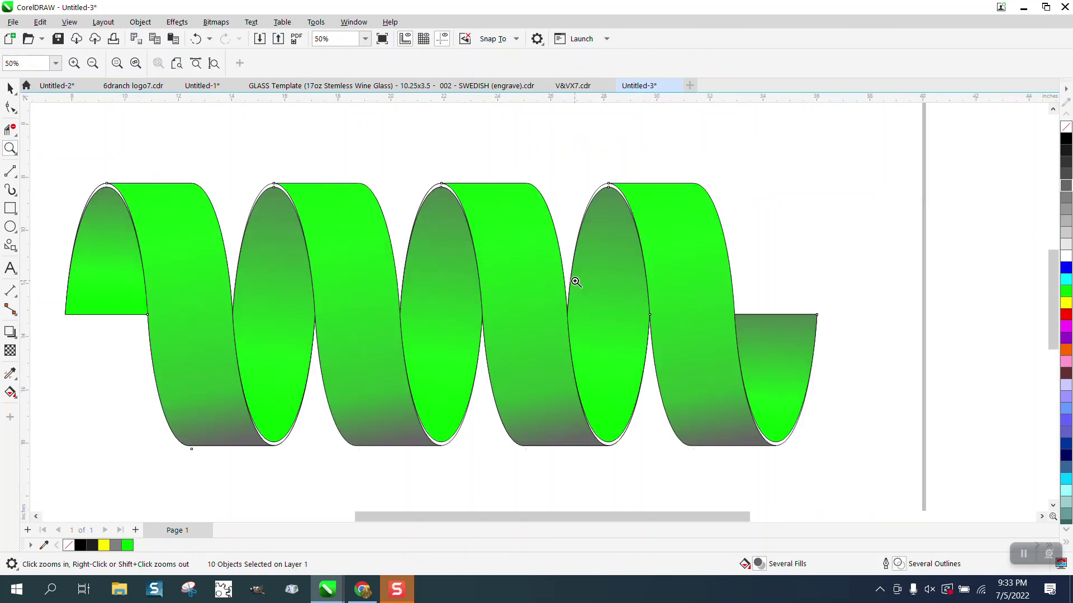
left_click_drag(263, 191, 570, 279)
Step: Set the Smart Fill colour to olive green (#669933)
left_click(15, 399)
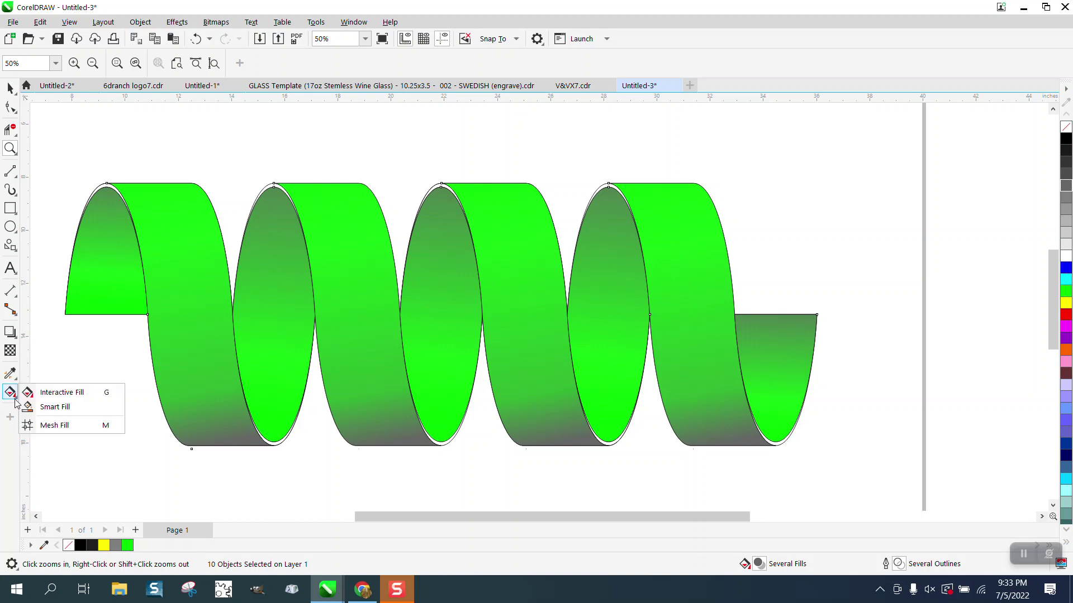
left_click(46, 408)
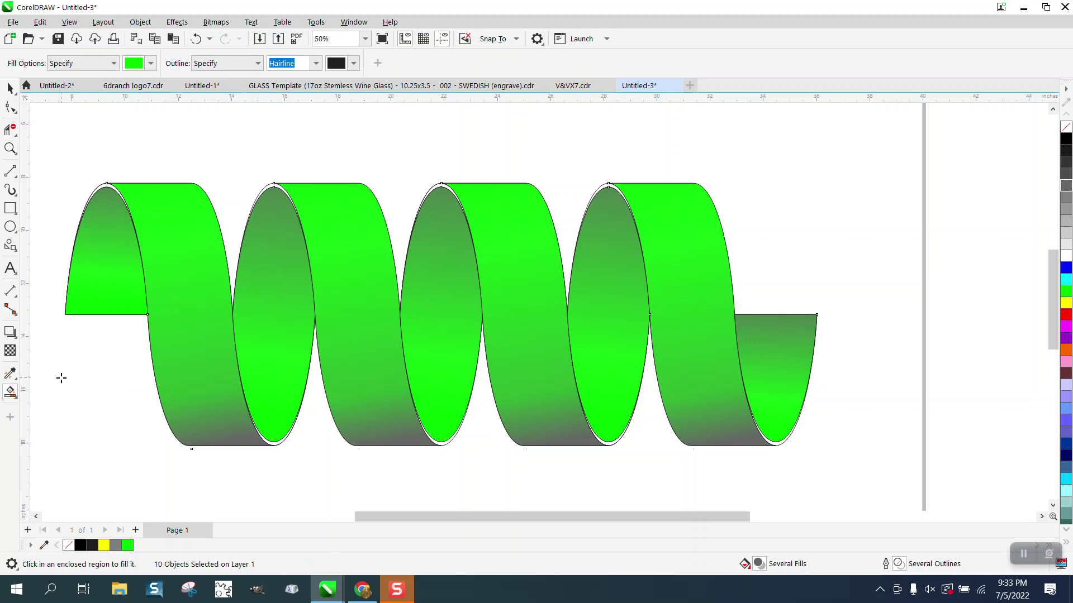
left_click(151, 64)
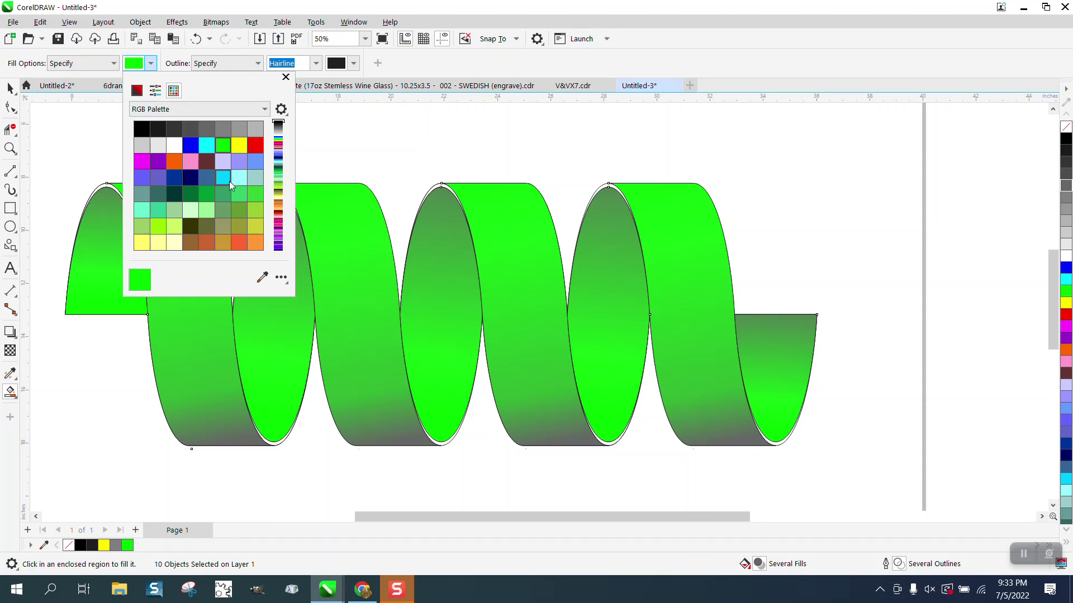
left_click(243, 213)
left_click(103, 187)
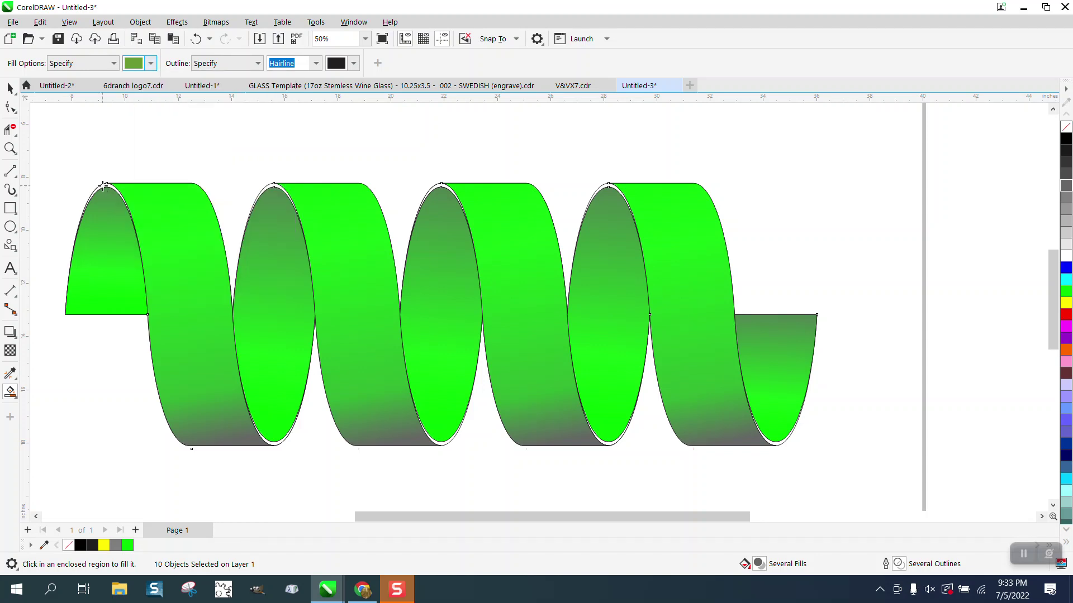
Step: Fill the thin upper gaps of all four arches and the right end region olive green
left_click(103, 188)
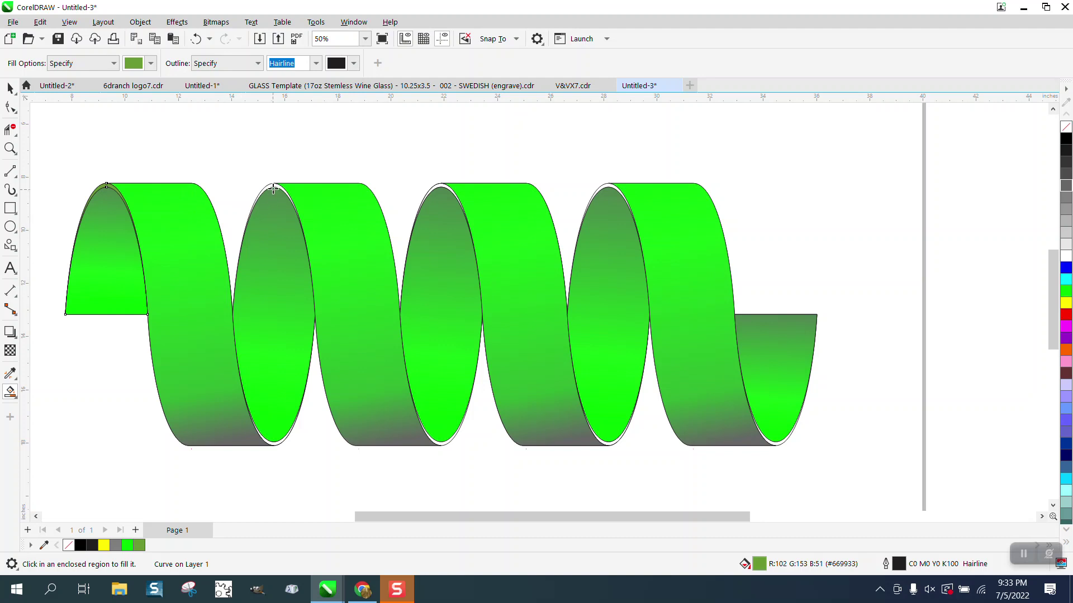
left_click(273, 186)
left_click(442, 185)
left_click(610, 187)
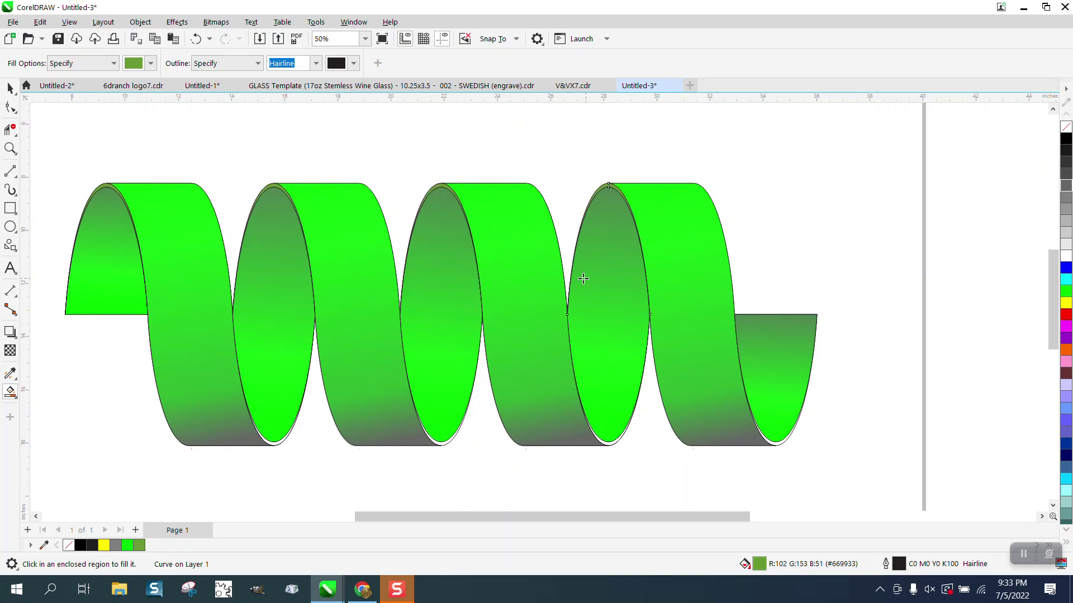
left_click(776, 443)
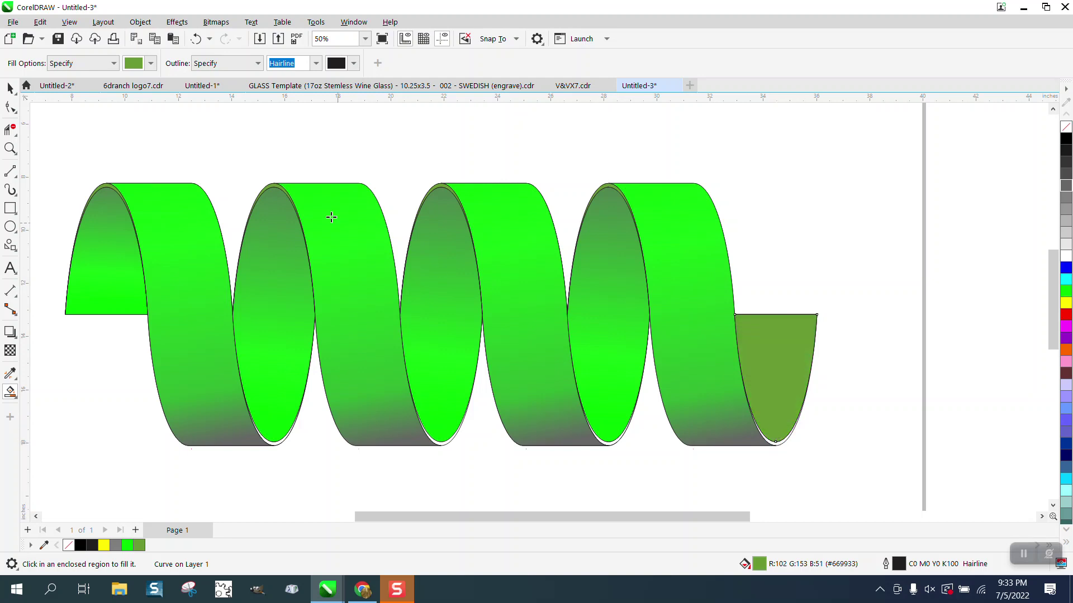
Step: Redo the right end as a thin edge fill and fill the inner bottom edges of arches two to four
left_click(195, 38)
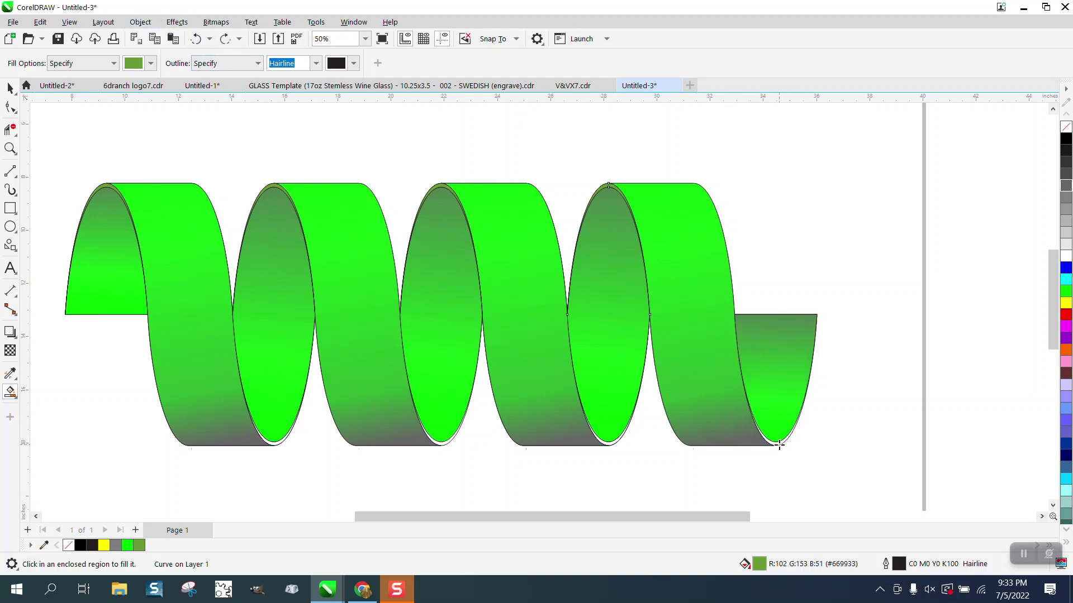
left_click(776, 444)
left_click(611, 443)
left_click(445, 443)
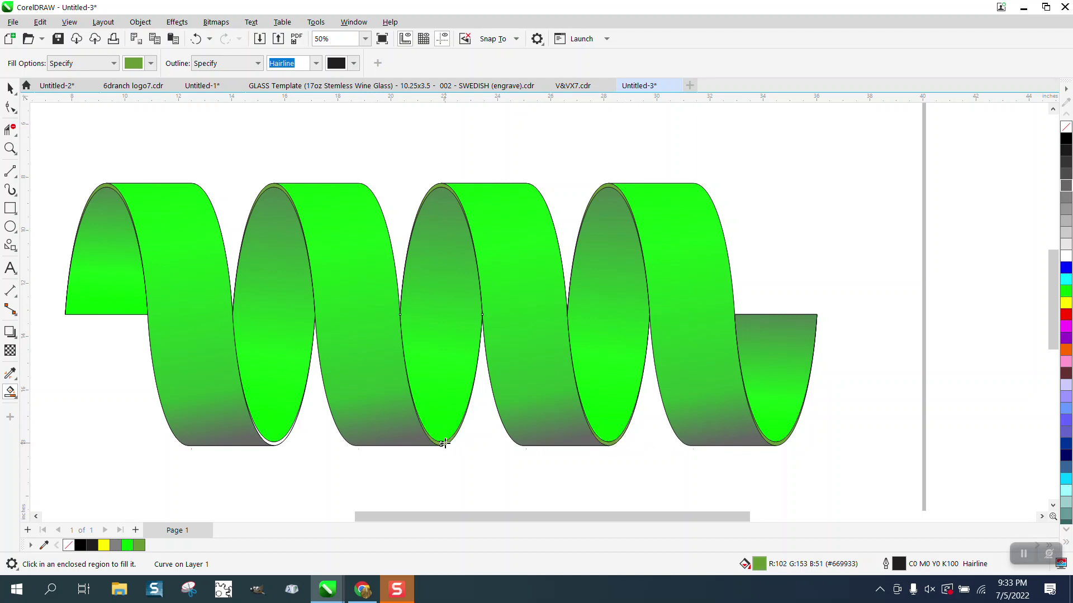
left_click(275, 444)
scroll(31, 136, "down", 1)
left_click(10, 89)
Step: Set every spiral piece's outline to No Color, then zoom in on the spiral
scroll(66, 172, "down", 1)
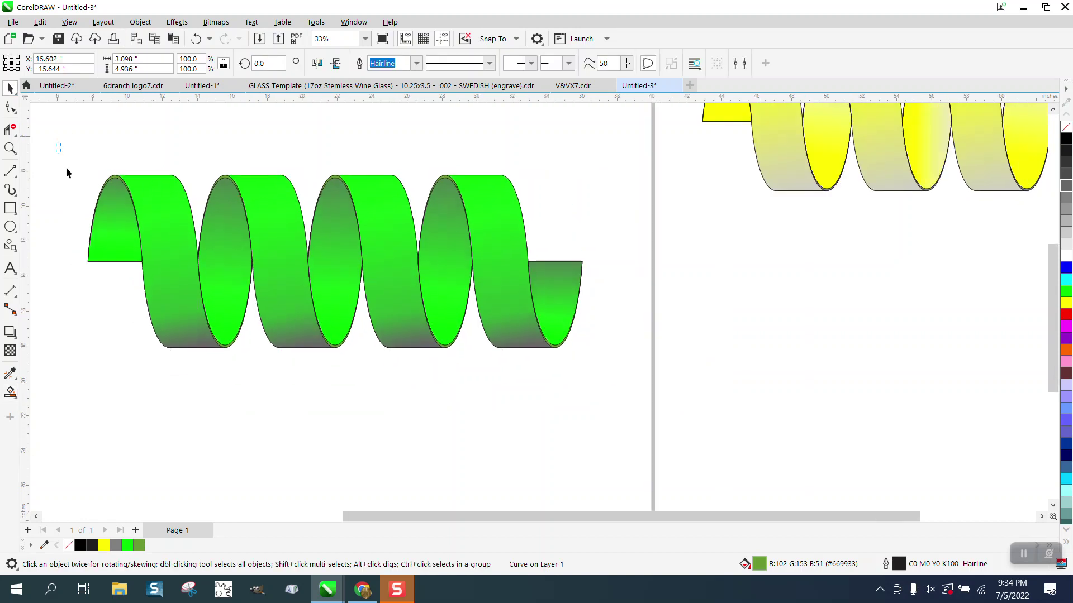
left_click_drag(66, 169, 616, 398)
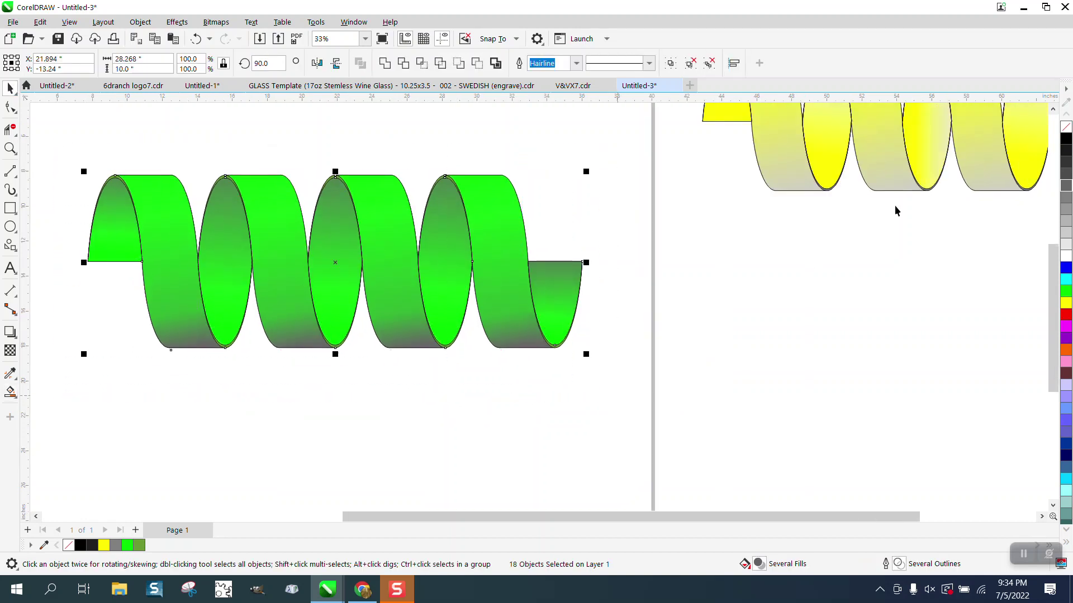
right_click(1066, 130)
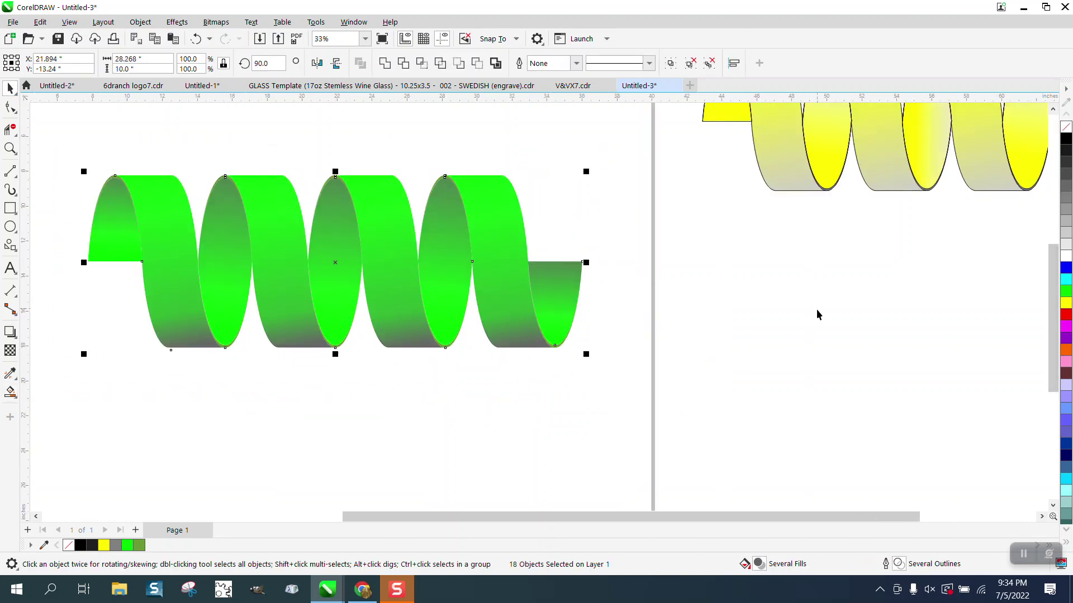
left_click(759, 349)
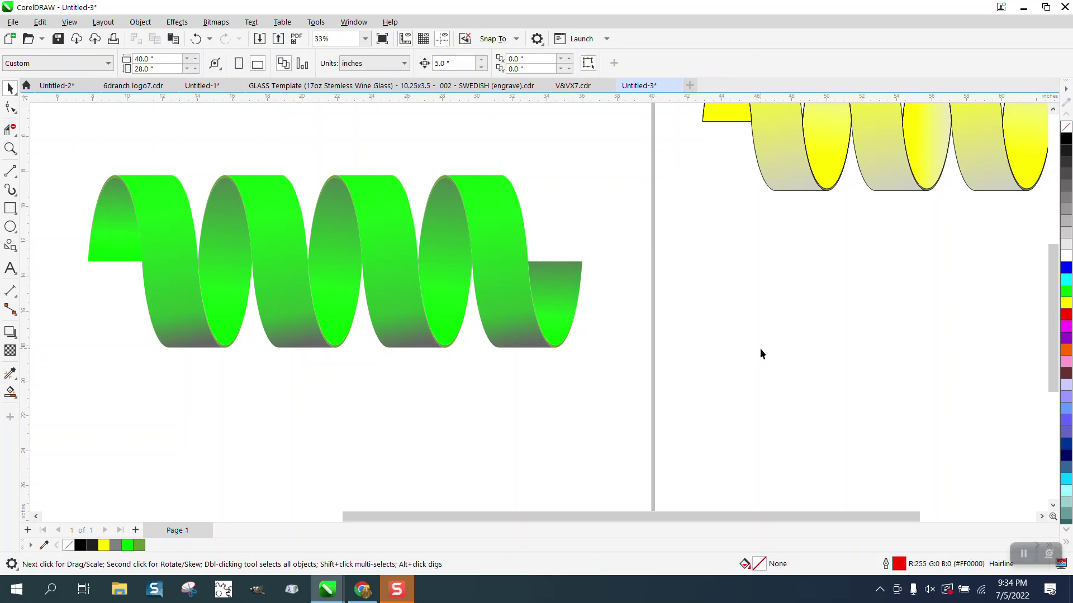
left_click(10, 148)
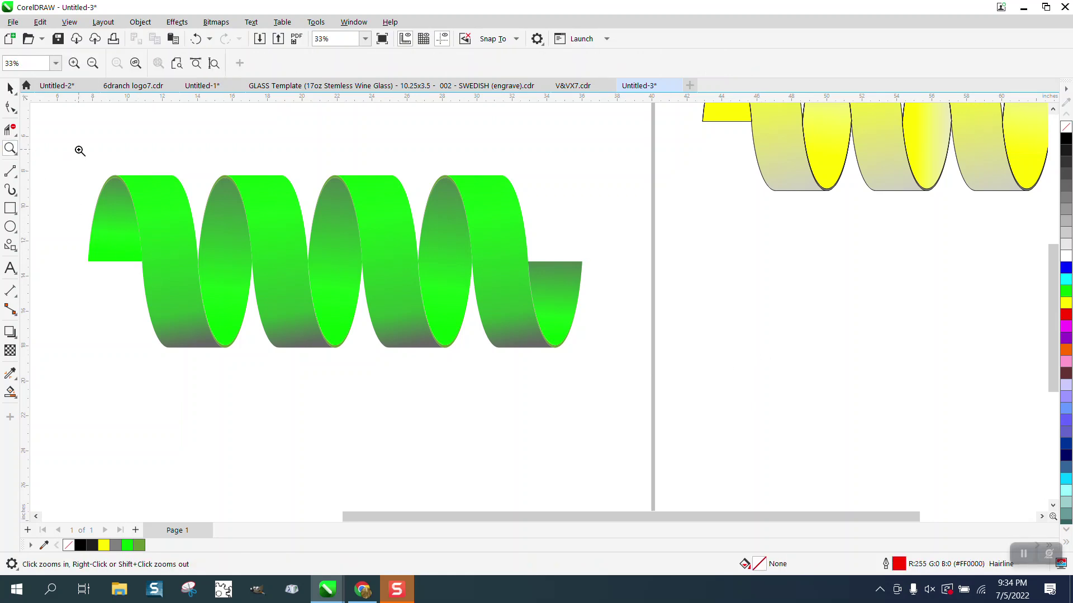
left_click_drag(79, 149, 711, 403)
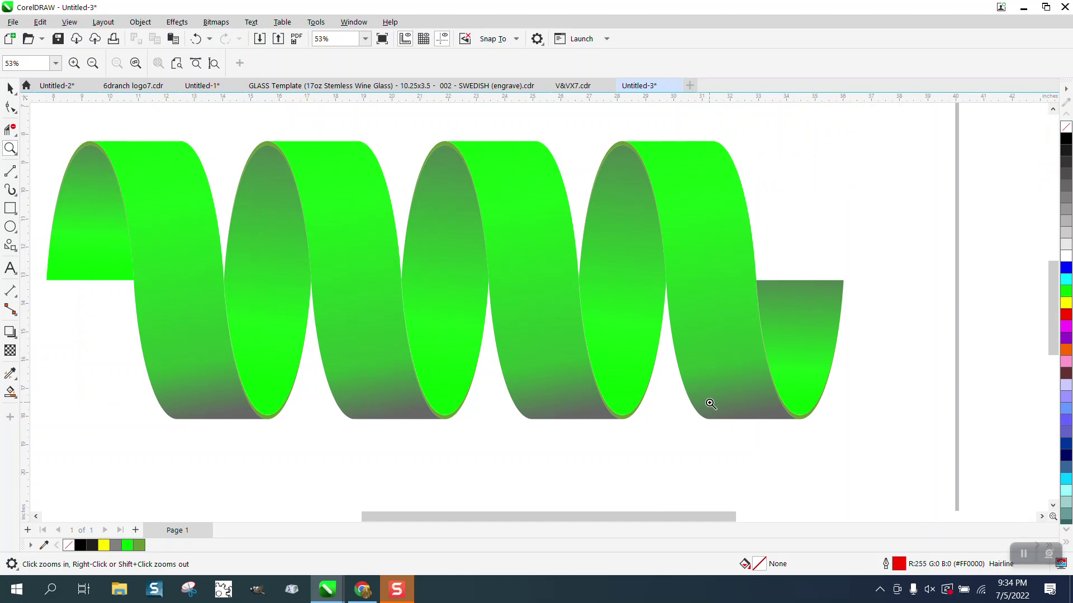